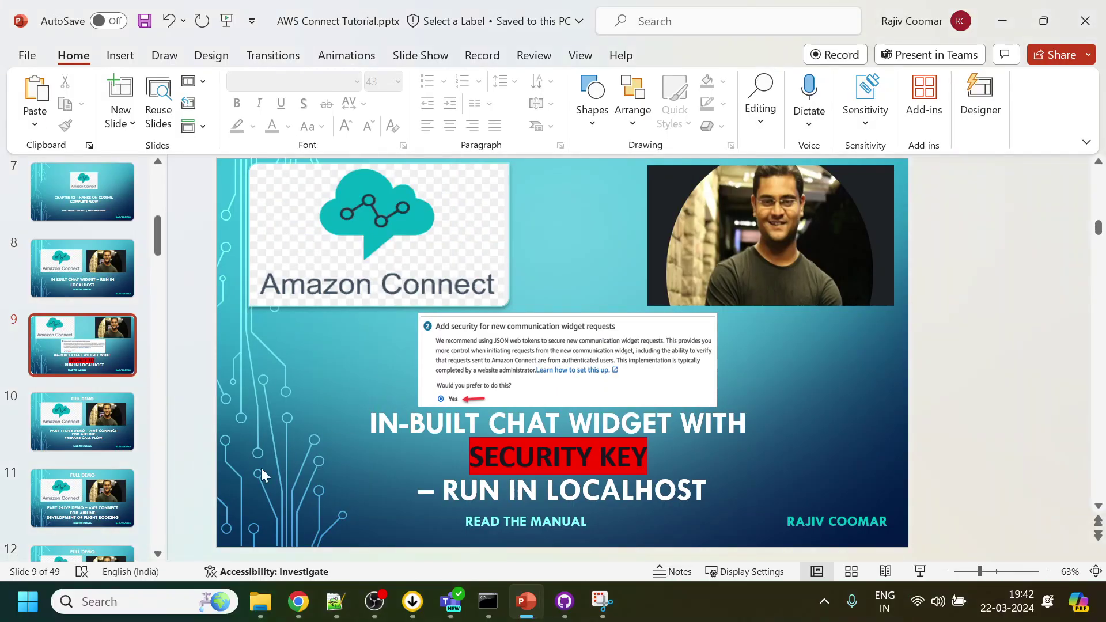
Open the Amazon Connect 'Add a chat user interface' guide at its JSON web token security step
{"action": "left_click", "coordinate": [297, 601]}
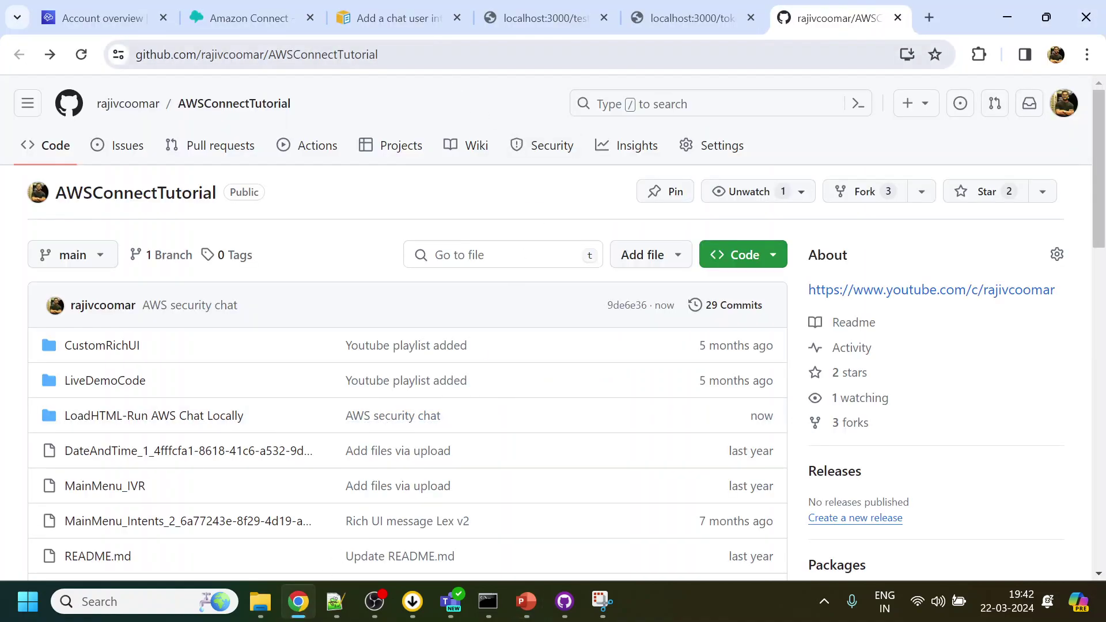
{"action": "left_click", "coordinate": [380, 21]}
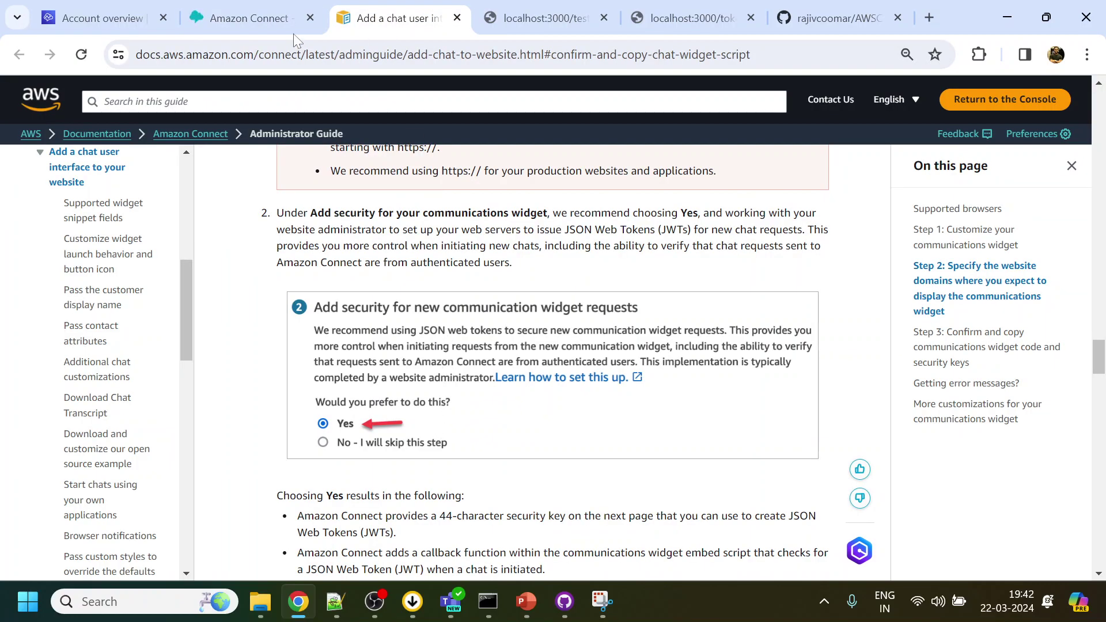
Compare the widget settings with the docs' example authenticate callback code, selecting that example
{"action": "left_click", "coordinate": [279, 23]}
{"action": "scroll", "coordinate": [206, 349], "scroll_direction": "down", "scroll_amount": 3}
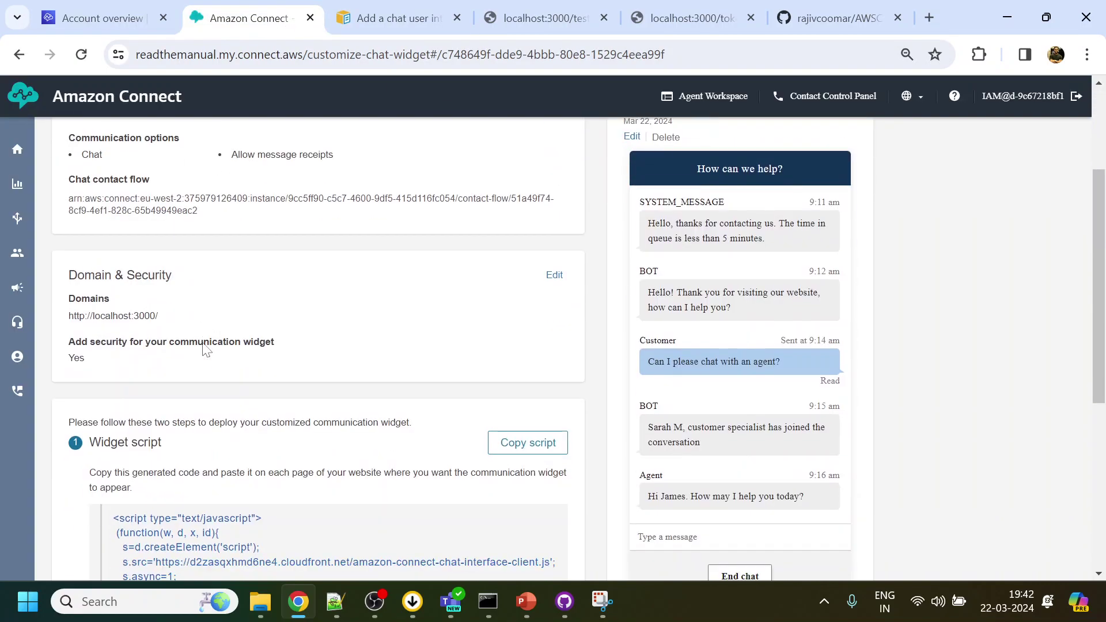
{"action": "scroll", "coordinate": [205, 348], "scroll_direction": "down", "scroll_amount": 6}
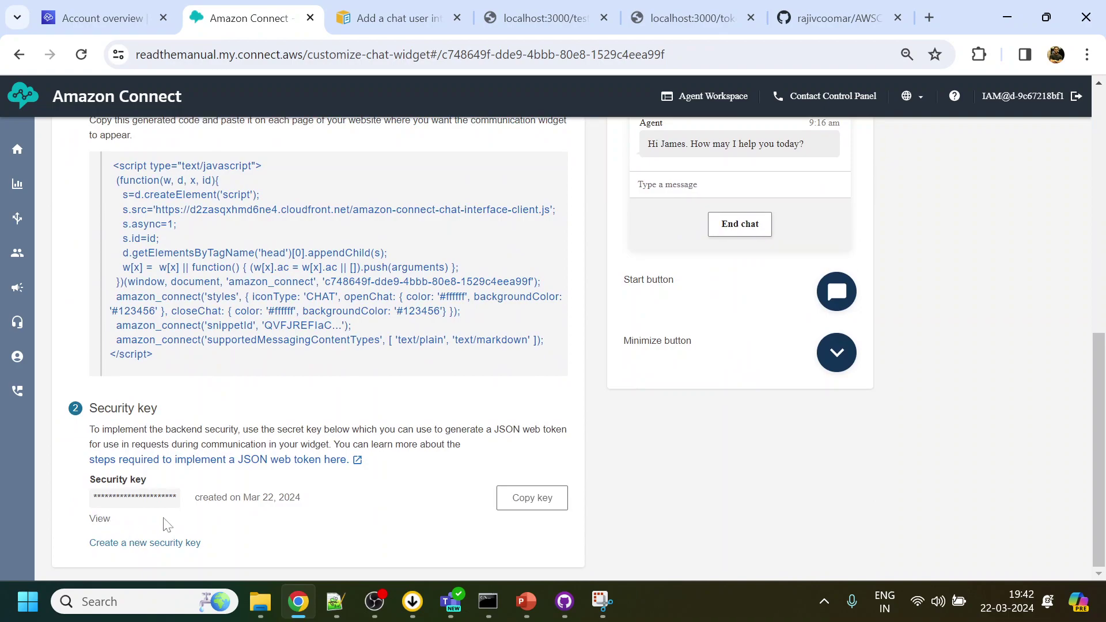
{"action": "left_click", "coordinate": [380, 22]}
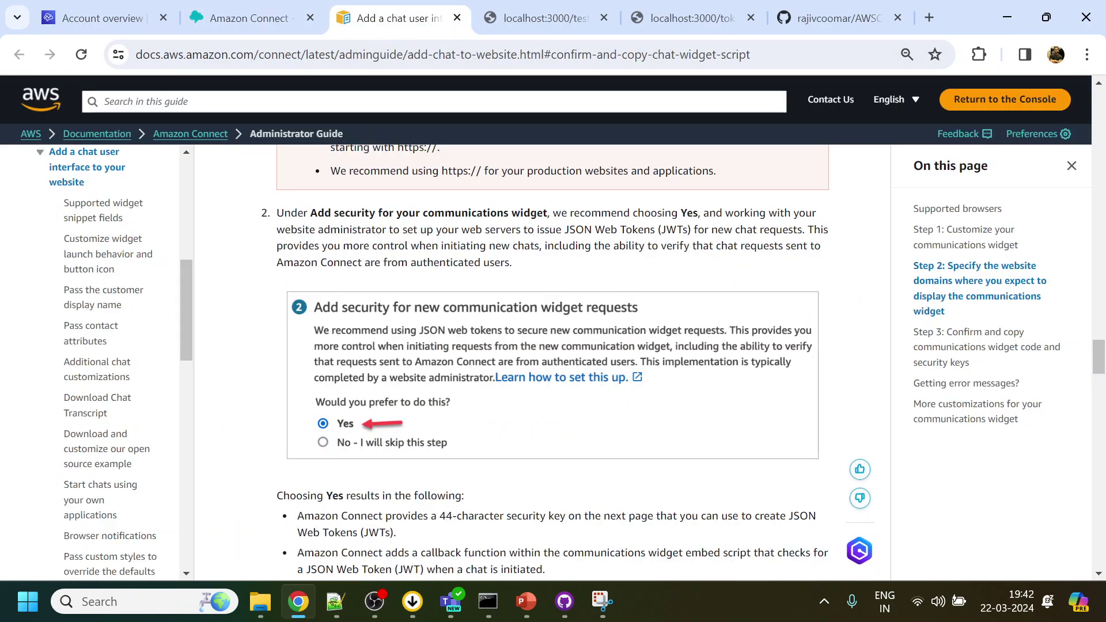
{"action": "scroll", "coordinate": [401, 448], "scroll_direction": "down", "scroll_amount": 5}
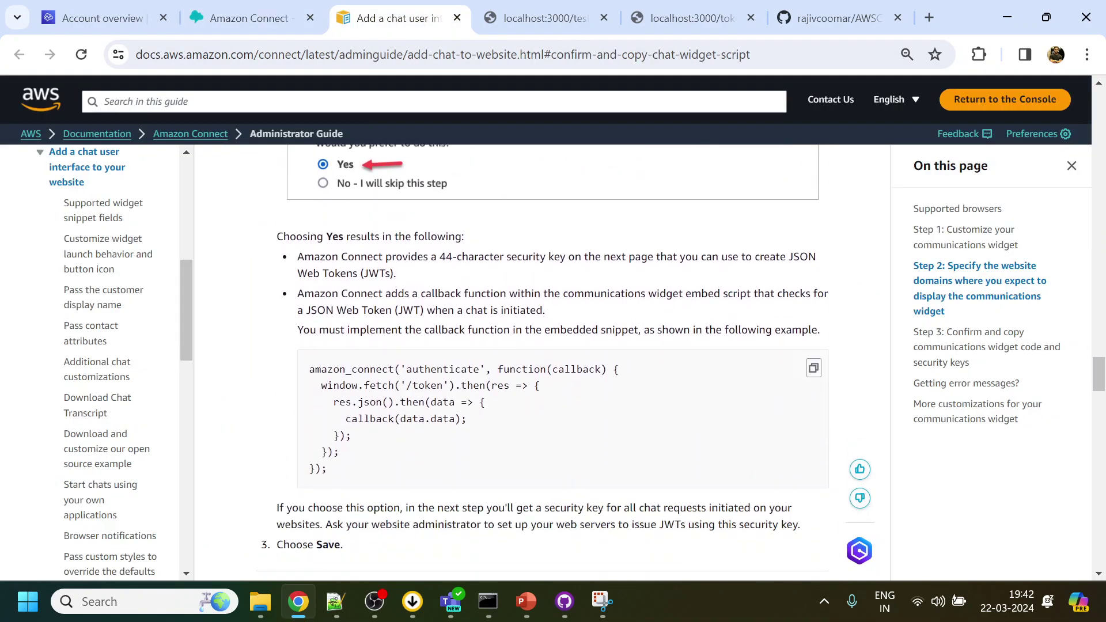
{"action": "left_click_drag", "start_coordinate": [309, 369], "coordinate": [335, 473]}
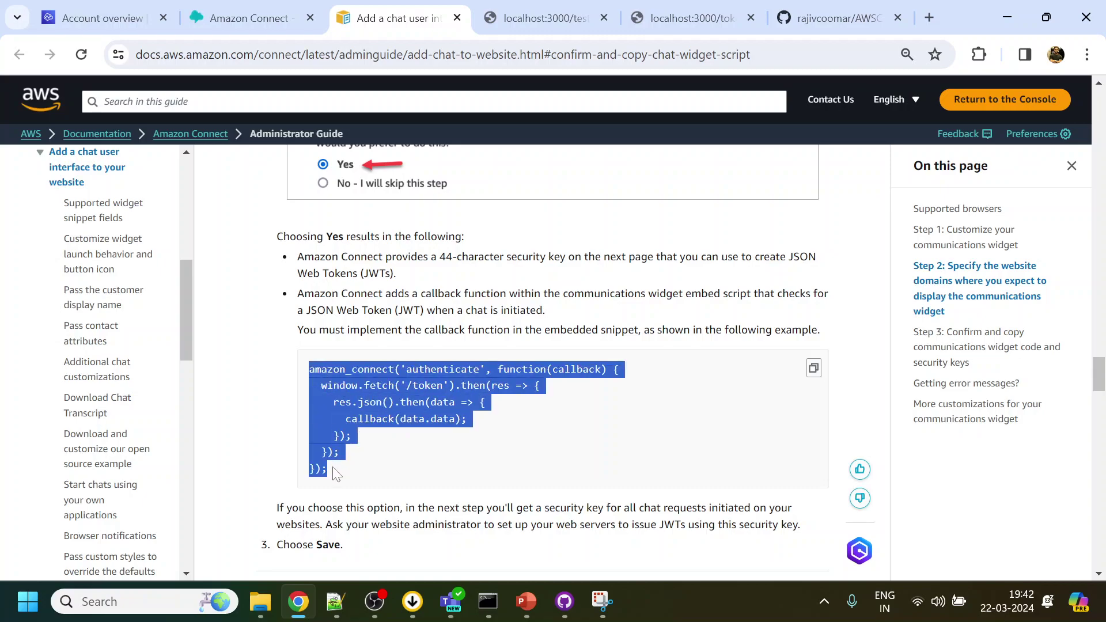
Copy the chat widget embed script from the Amazon Connect widget page
{"action": "left_click", "coordinate": [264, 19]}
{"action": "scroll", "coordinate": [338, 271], "scroll_direction": "up", "scroll_amount": 2}
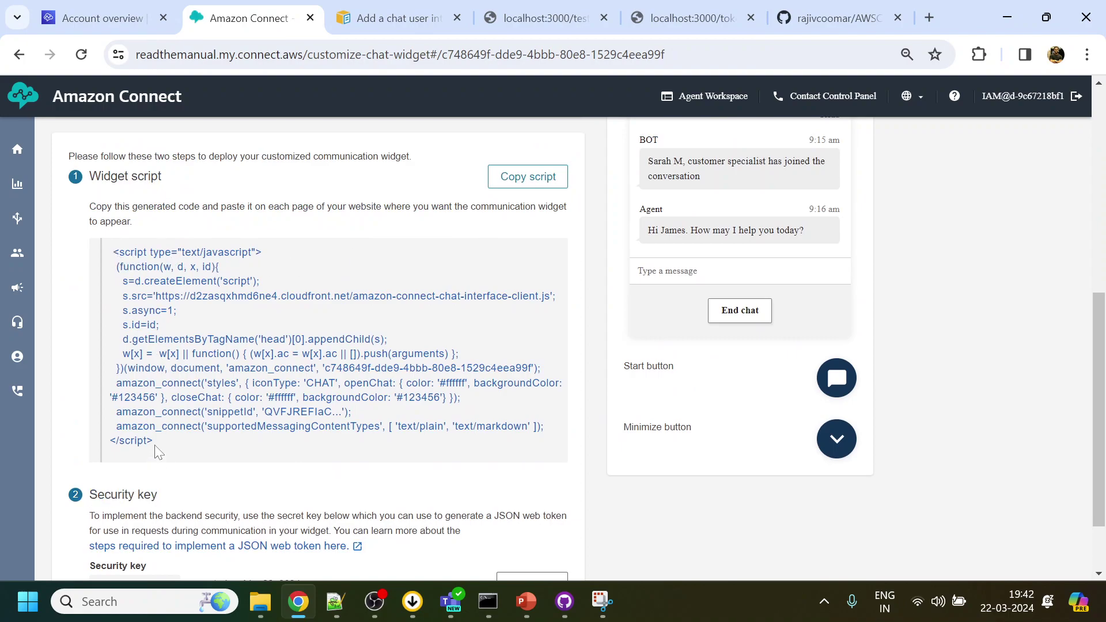
{"action": "left_click", "coordinate": [524, 187]}
Open the repo's 'LoadHTML-Run AWS Chat Locally' folder, then select test.html's embed script, lines 1–12
{"action": "left_click", "coordinate": [335, 601]}
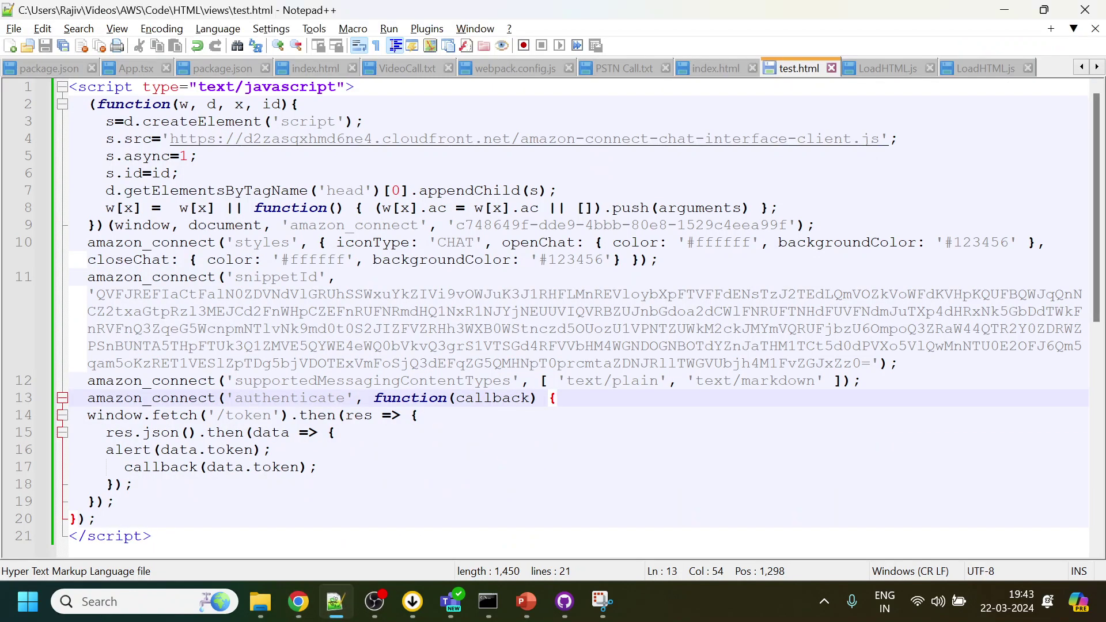
{"action": "left_click", "coordinate": [298, 601]}
{"action": "left_click", "coordinate": [809, 23]}
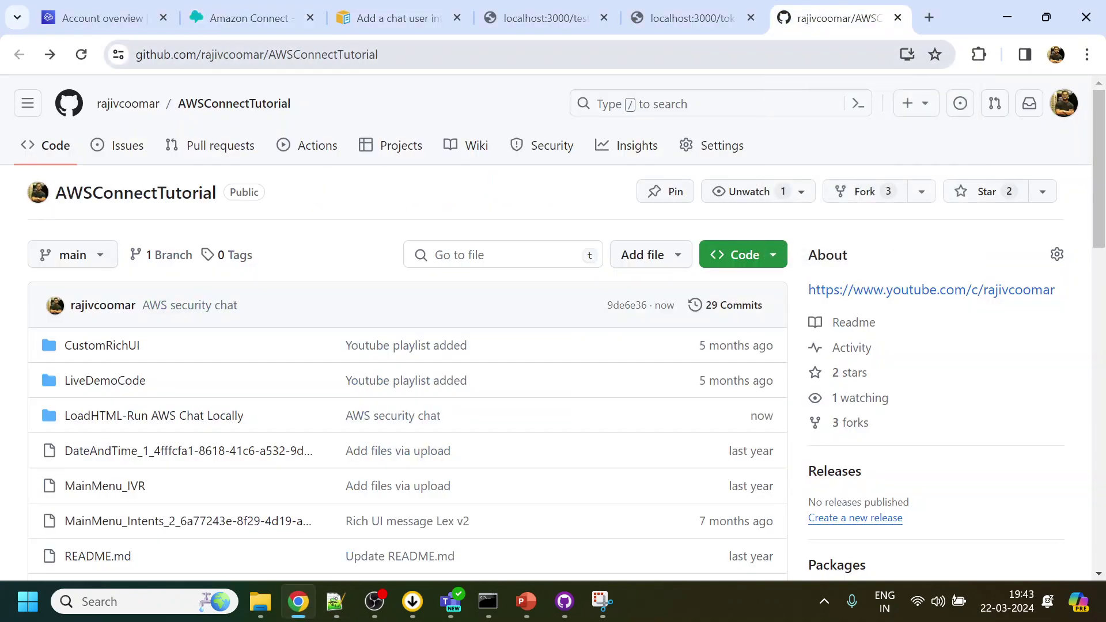
{"action": "left_click", "coordinate": [183, 420]}
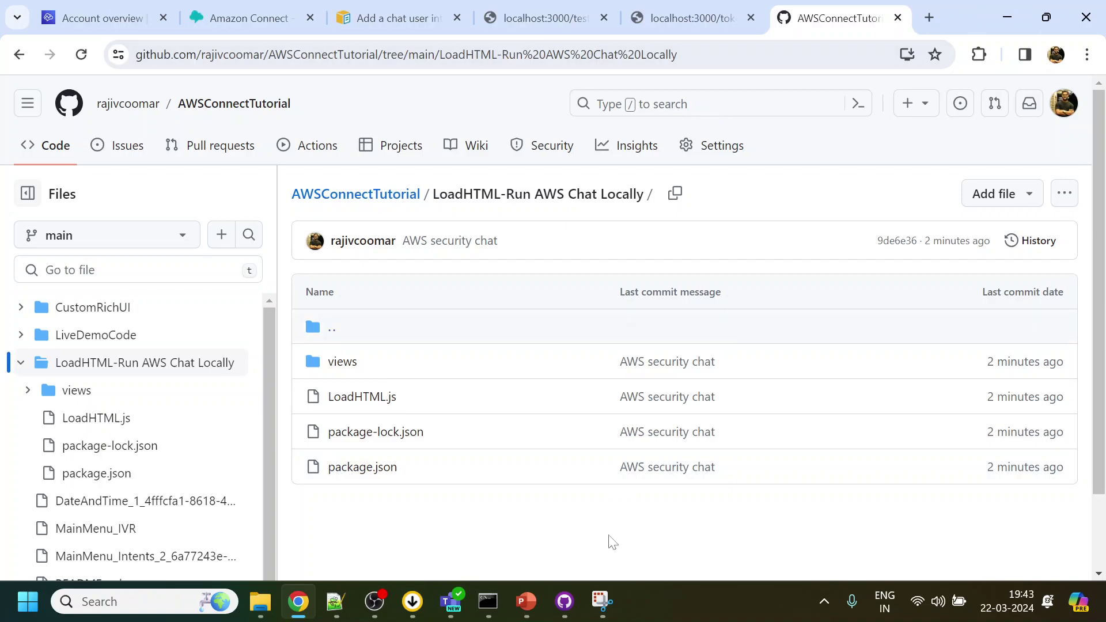
{"action": "left_click", "coordinate": [336, 601]}
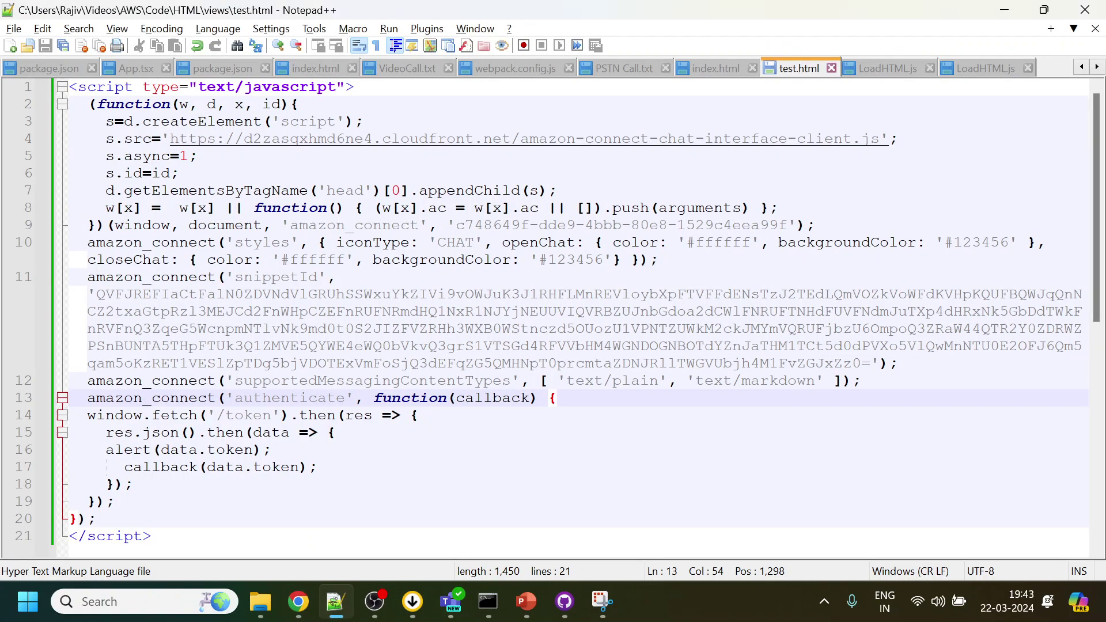
{"action": "left_click_drag", "start_coordinate": [69, 87], "coordinate": [861, 380]}
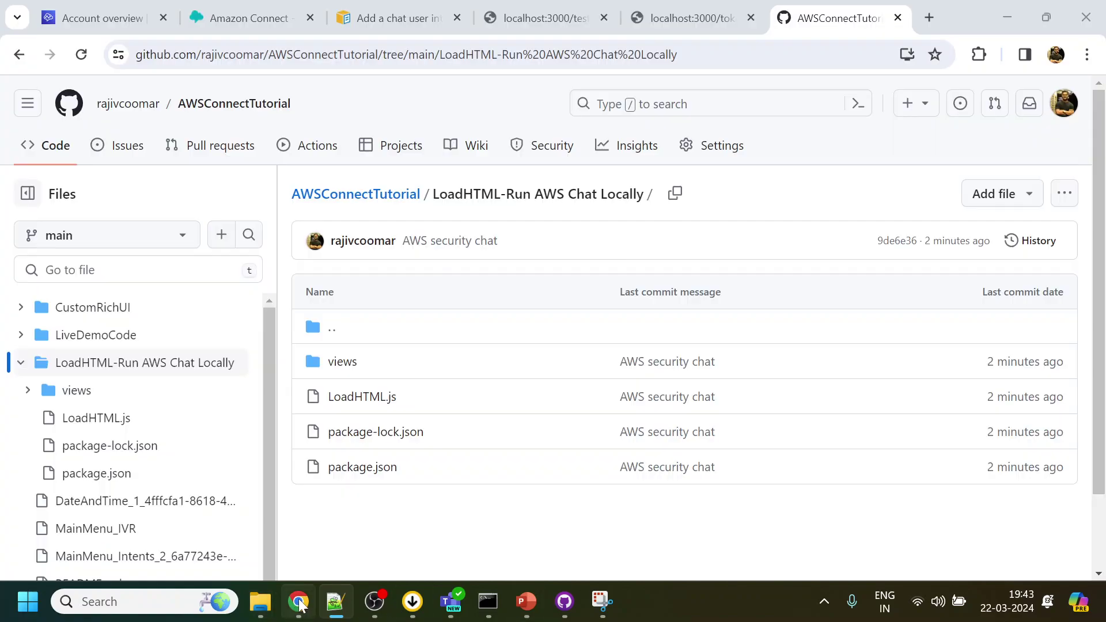
Select the docs' full authenticate callback example that fetches /token
{"action": "left_click", "coordinate": [298, 602]}
{"action": "left_click", "coordinate": [252, 23]}
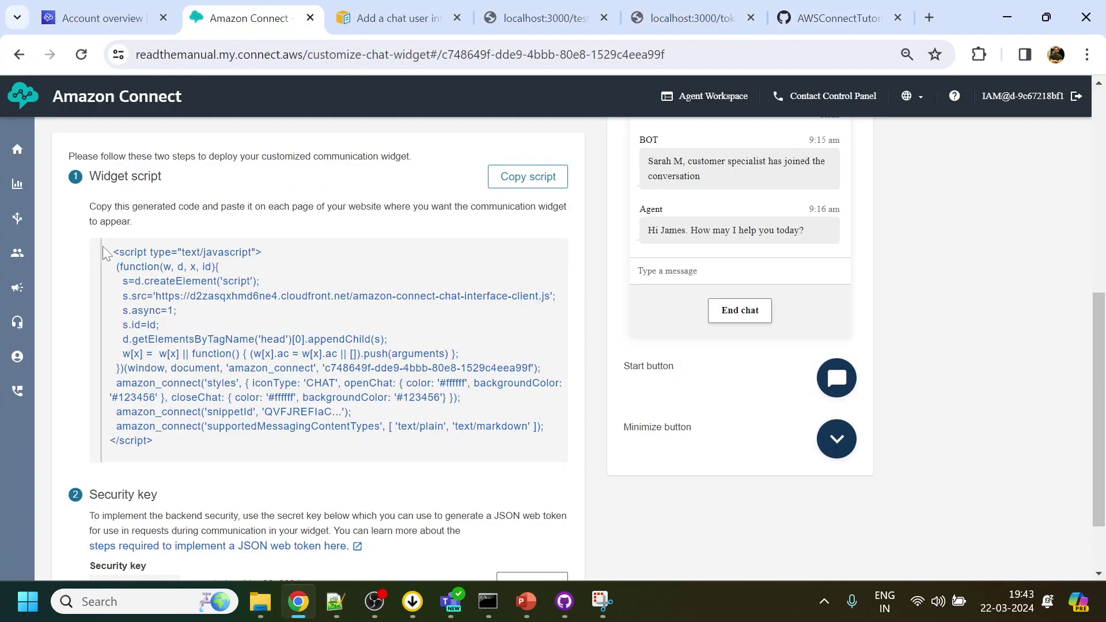
{"action": "left_click", "coordinate": [394, 16]}
{"action": "scroll", "coordinate": [439, 371], "scroll_direction": "down", "scroll_amount": 1}
{"action": "left_click", "coordinate": [440, 371]}
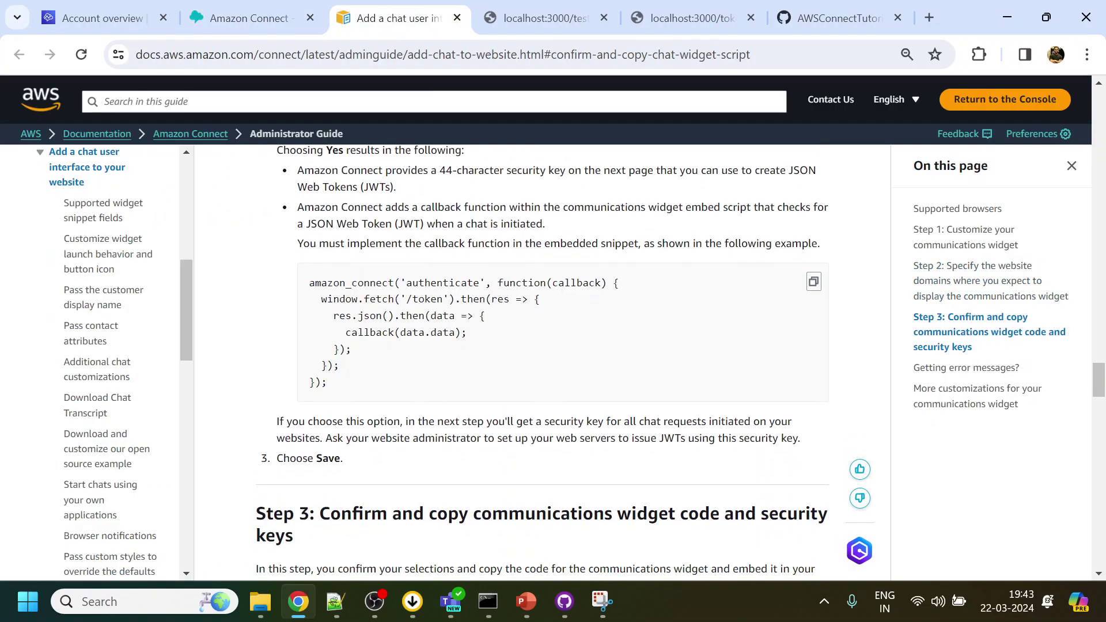
{"action": "left_click_drag", "start_coordinate": [309, 282], "coordinate": [339, 385]}
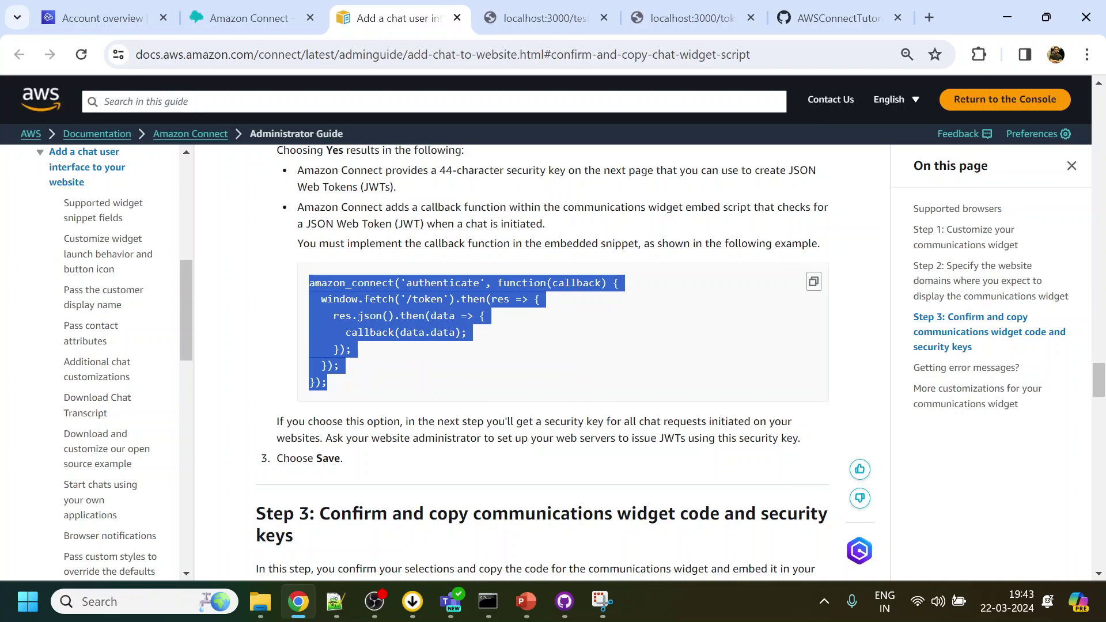
{"action": "scroll", "coordinate": [435, 328], "scroll_direction": "down", "scroll_amount": 1}
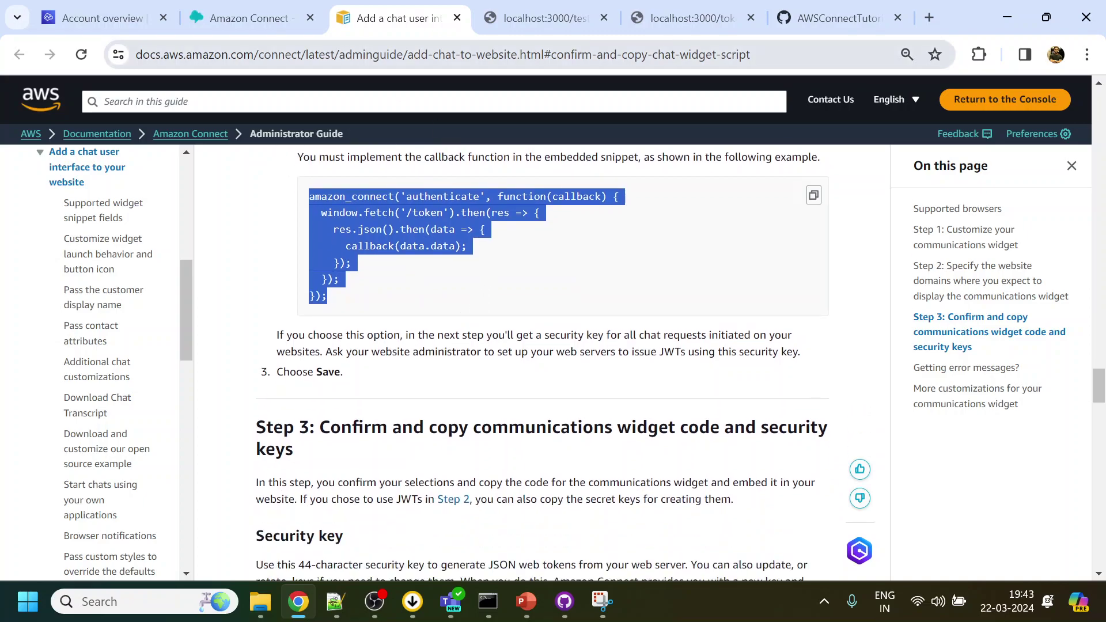
Review the docs' Python JWT generation example and highlight /token in the fetch call
{"action": "left_click", "coordinate": [242, 18]}
{"action": "scroll", "coordinate": [152, 533], "scroll_direction": "down", "scroll_amount": 1}
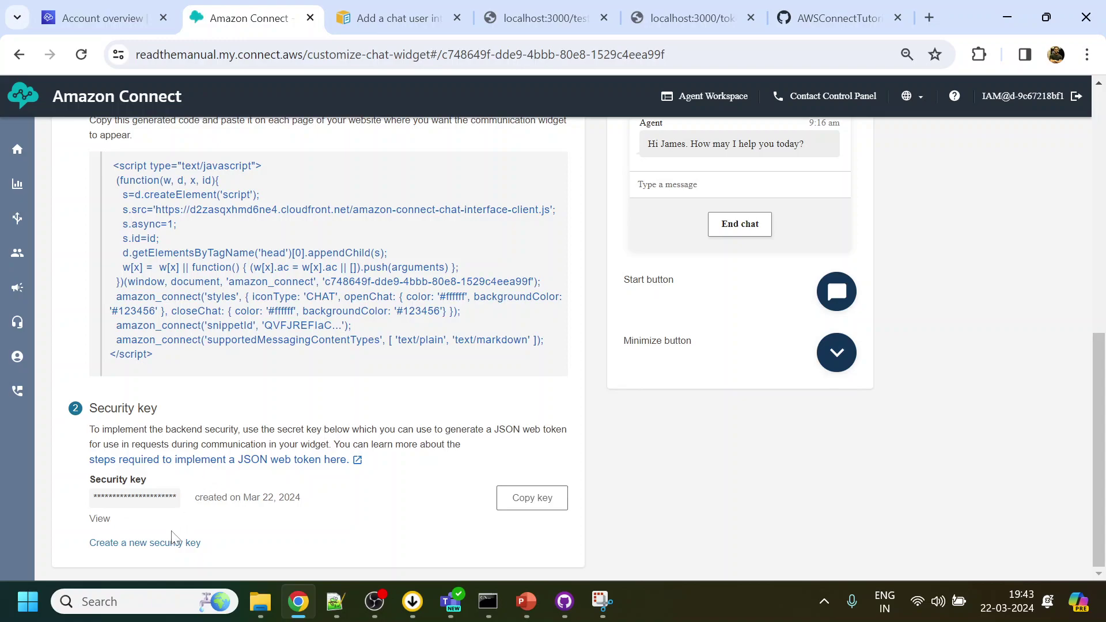
{"action": "left_click", "coordinate": [422, 17]}
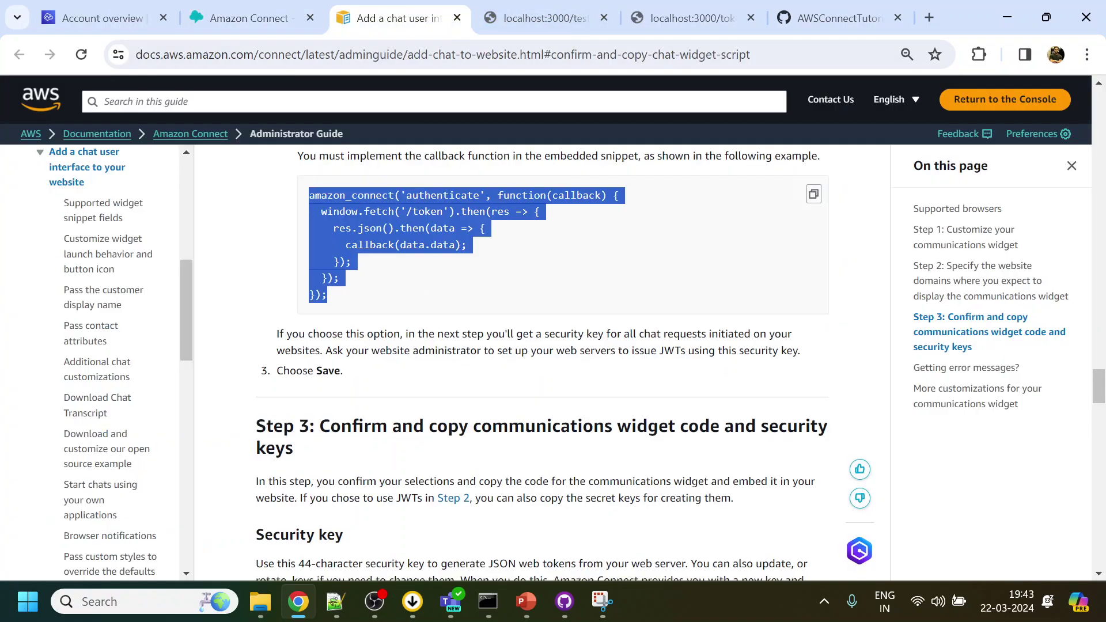
{"action": "scroll", "coordinate": [387, 312], "scroll_direction": "down", "scroll_amount": 15}
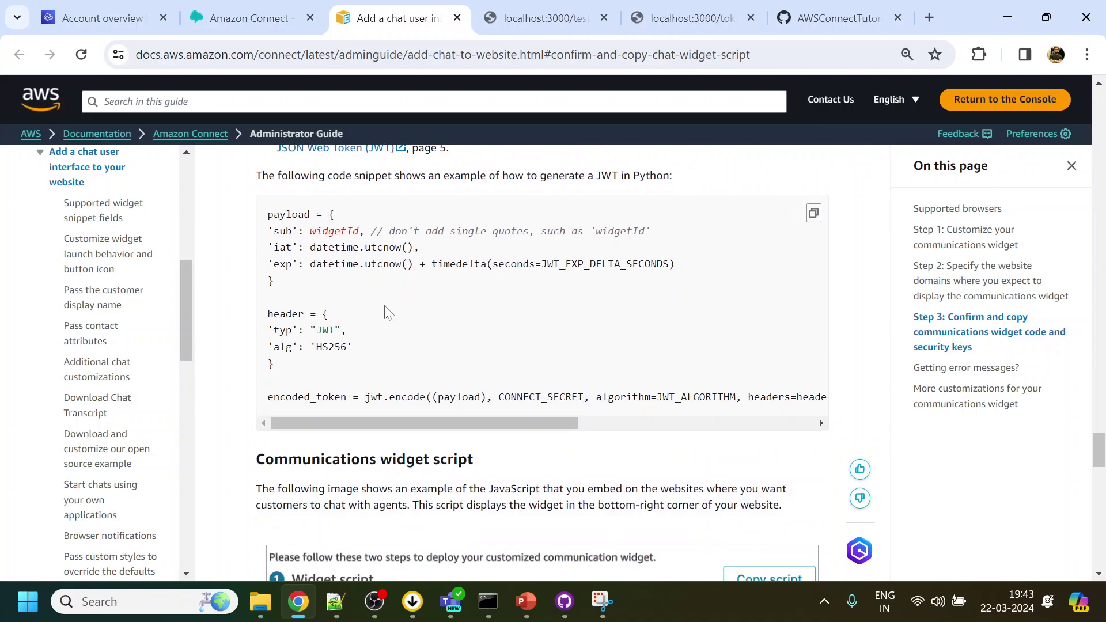
{"action": "left_click_drag", "start_coordinate": [267, 214], "coordinate": [528, 397]}
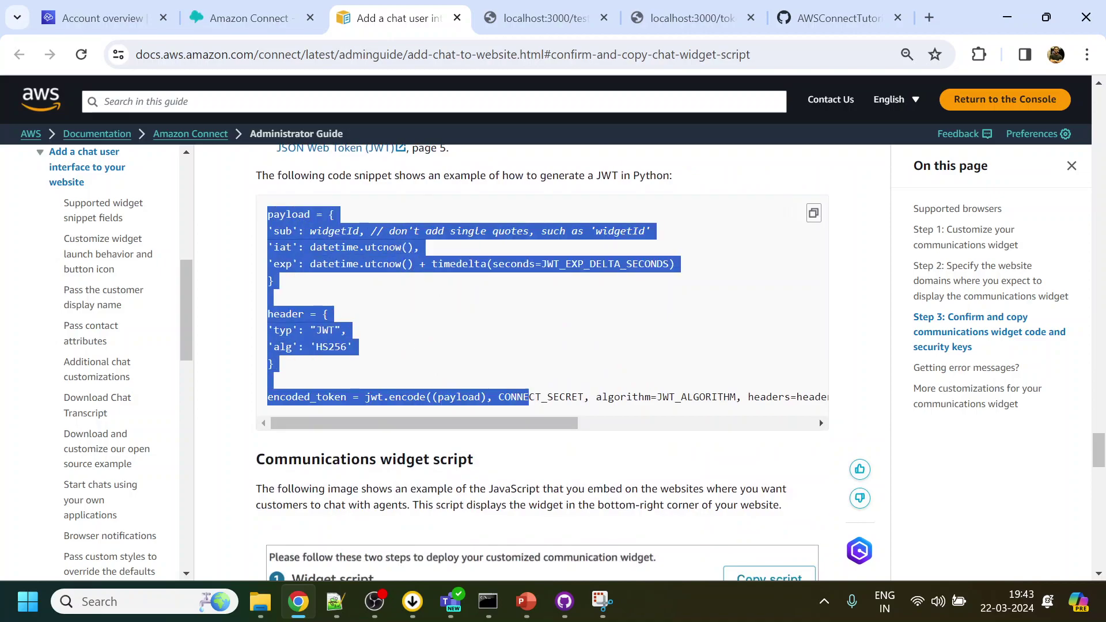
{"action": "double_click", "coordinate": [373, 397]}
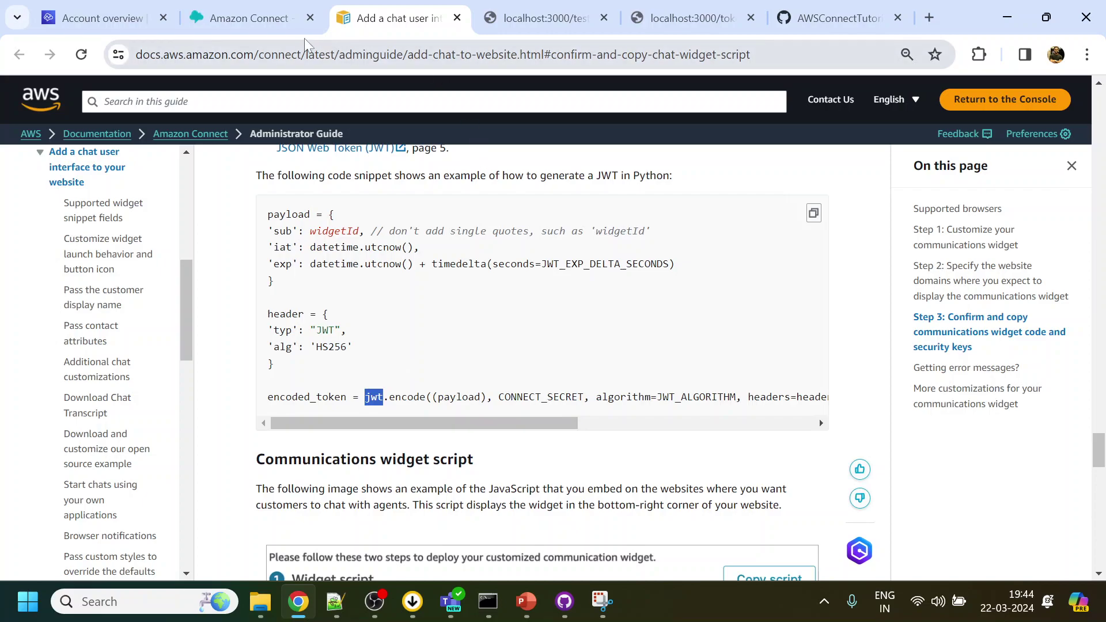
{"action": "scroll", "coordinate": [495, 349], "scroll_direction": "up", "scroll_amount": 15}
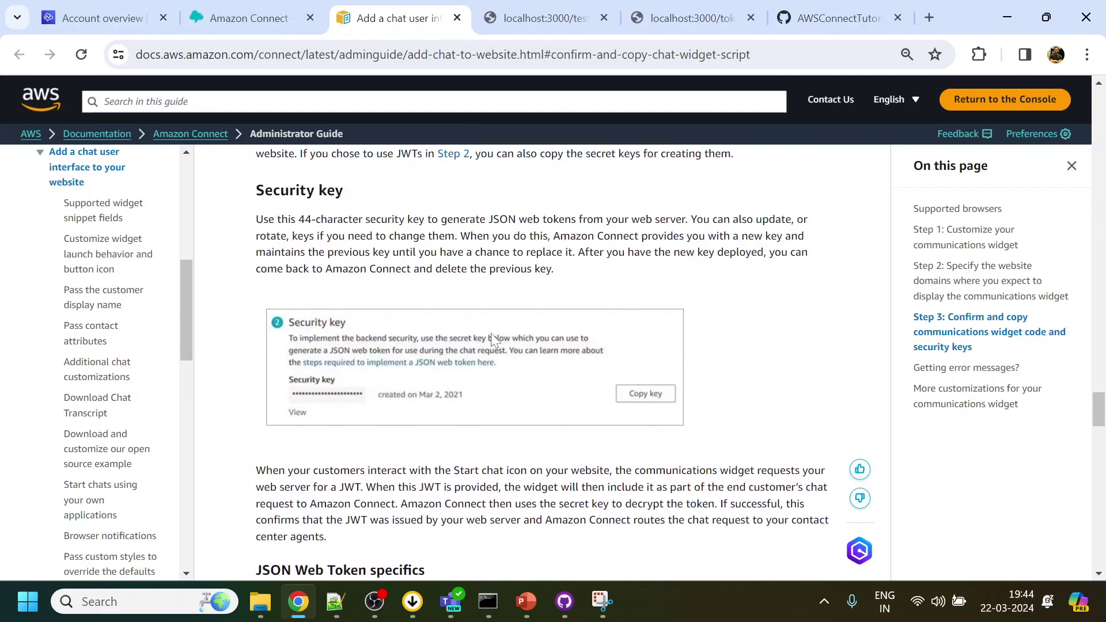
{"action": "scroll", "coordinate": [542, 361], "scroll_direction": "up", "scroll_amount": 3}
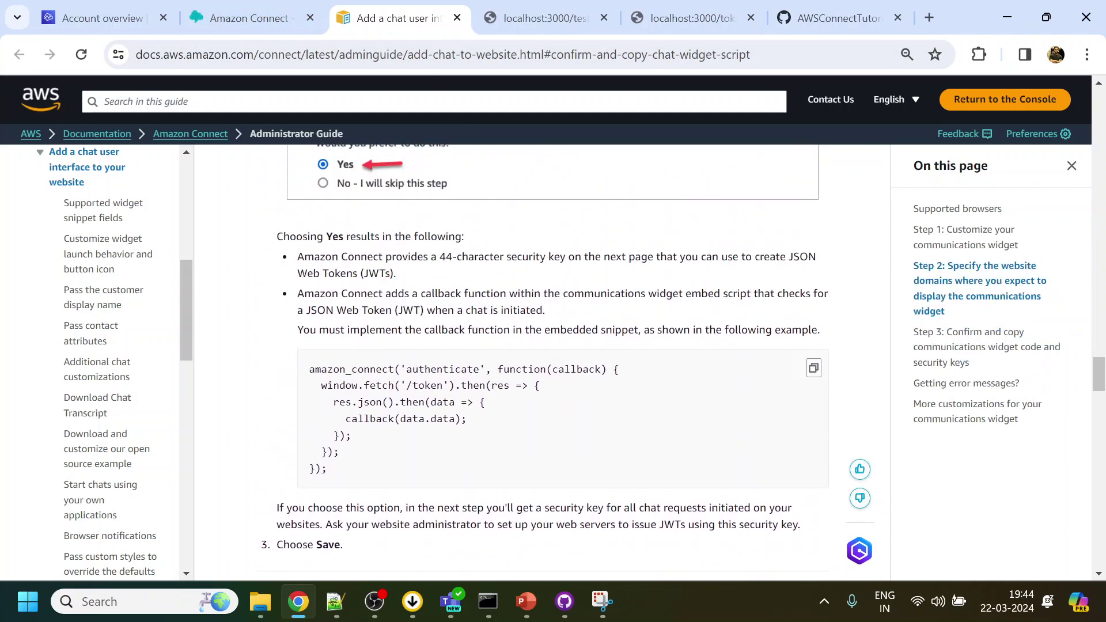
{"action": "left_click_drag", "start_coordinate": [407, 385], "coordinate": [442, 385]}
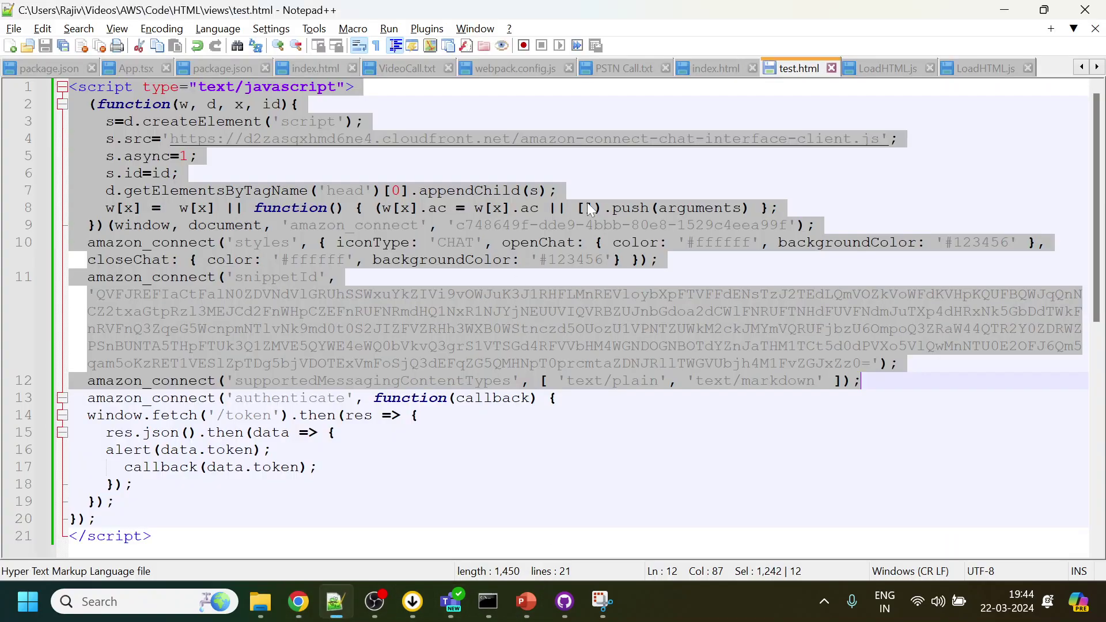
View the JSON token from /token and mark the docs snippet's fetch call to /token
{"action": "left_click", "coordinate": [1005, 11]}
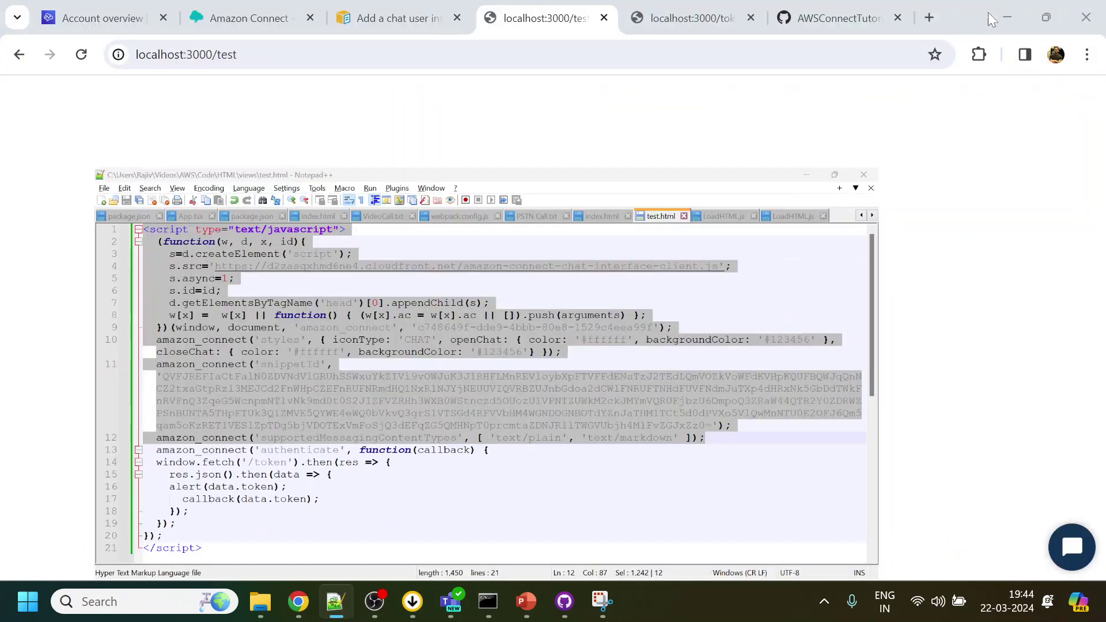
{"action": "left_click", "coordinate": [691, 18]}
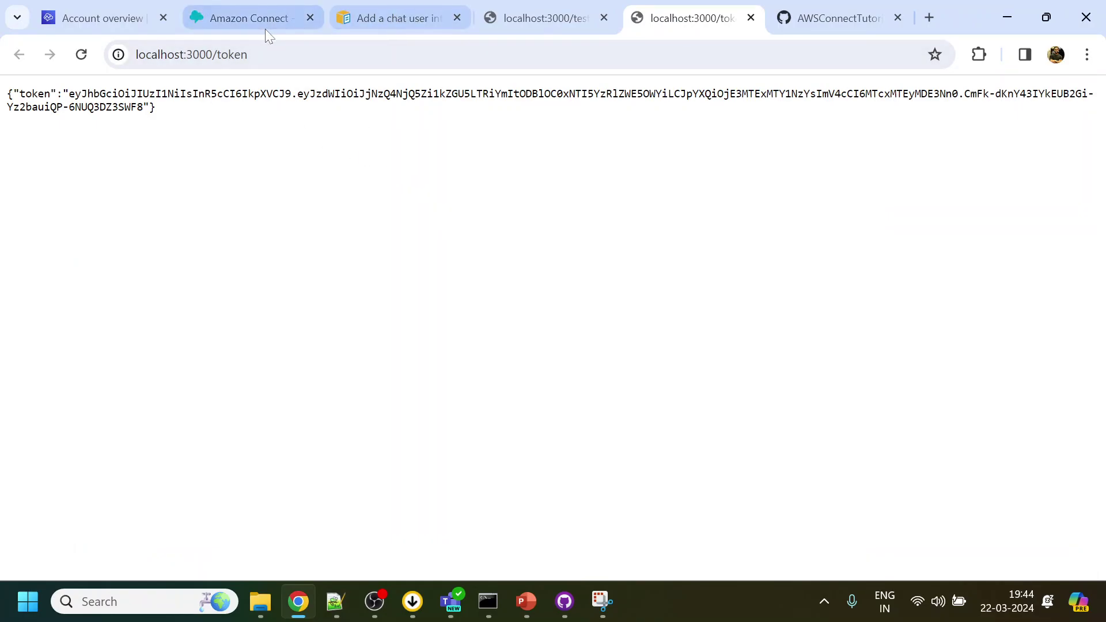
{"action": "left_click", "coordinate": [408, 20]}
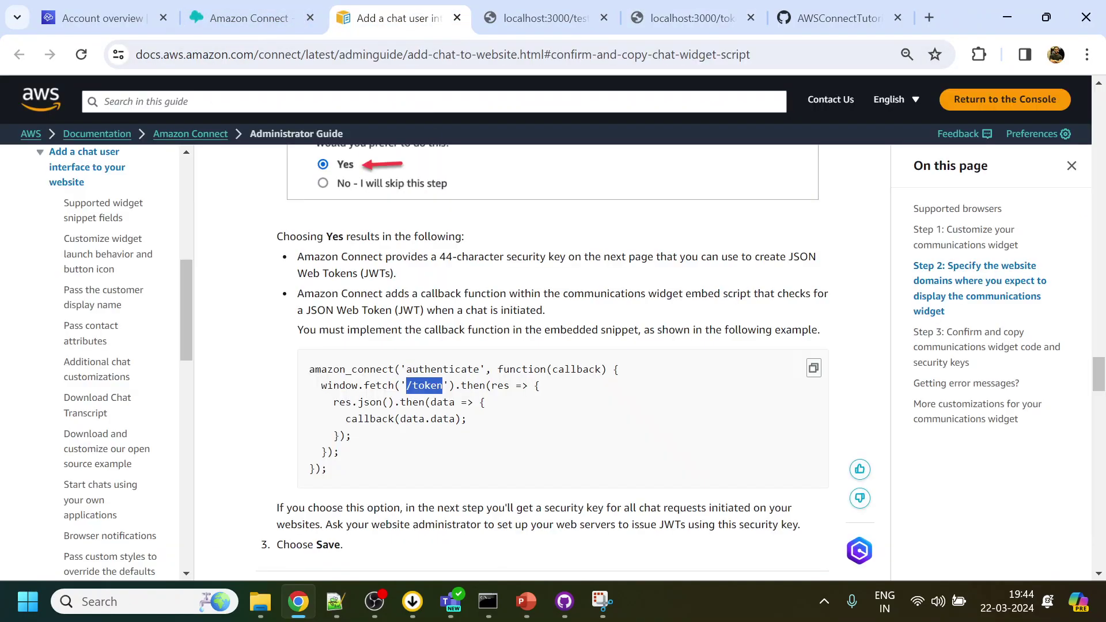
{"action": "left_click_drag", "start_coordinate": [315, 386], "coordinate": [455, 386]}
Reload localhost:3000/token for a fresh token, then review the docs' JWT specifics
{"action": "left_click", "coordinate": [706, 11]}
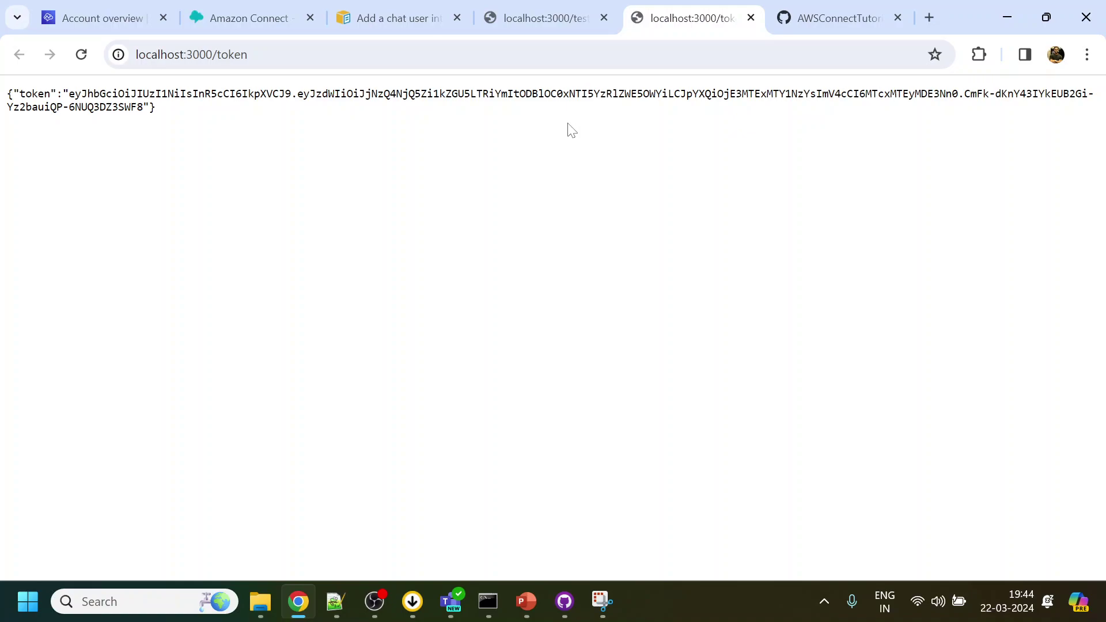
{"action": "key", "text": "ctrl+l"}
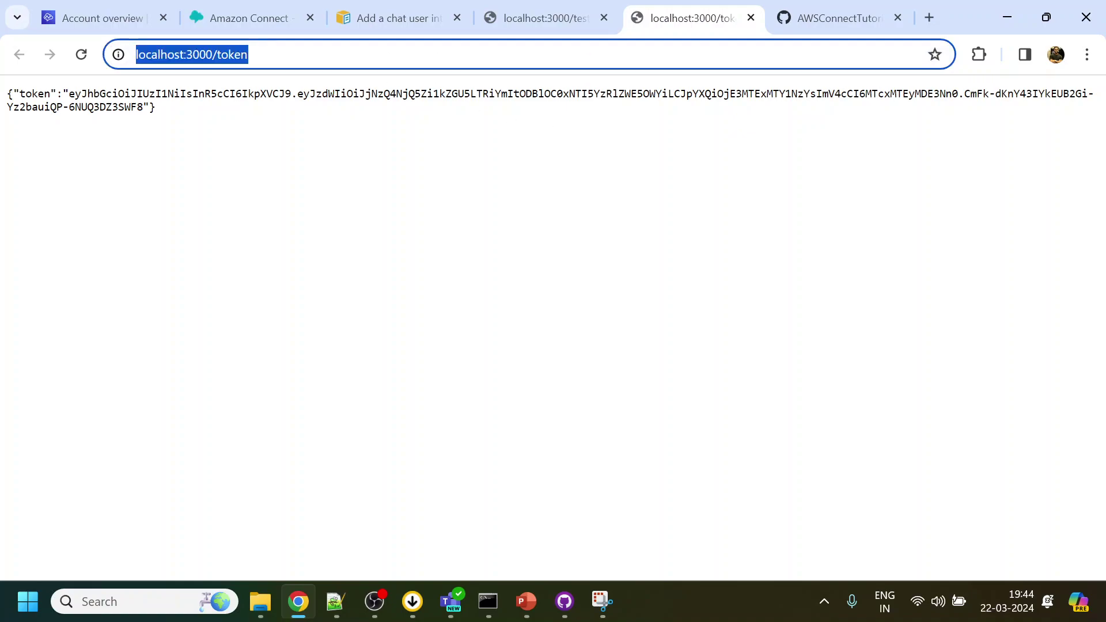
{"action": "key", "text": "Return"}
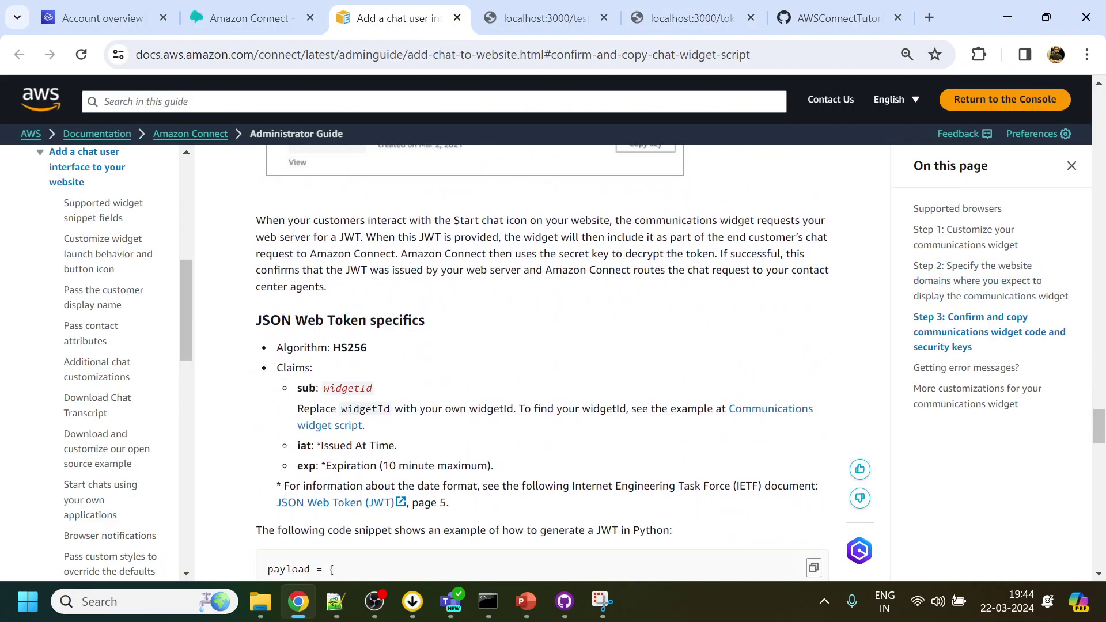
{"action": "scroll", "coordinate": [436, 333], "scroll_direction": "down", "scroll_amount": 7}
{"action": "scroll", "coordinate": [436, 333], "scroll_direction": "up", "scroll_amount": 3}
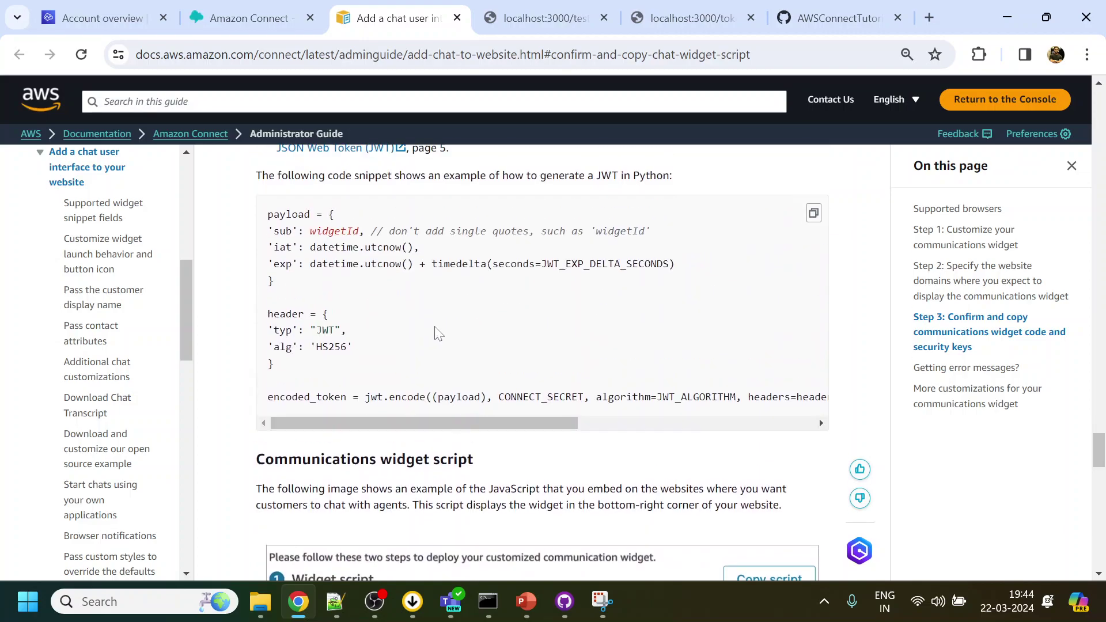
In LoadHTML.js, highlight the jsonwebtoken and luxon requires and the widgetId constant
{"action": "left_click", "coordinate": [340, 603]}
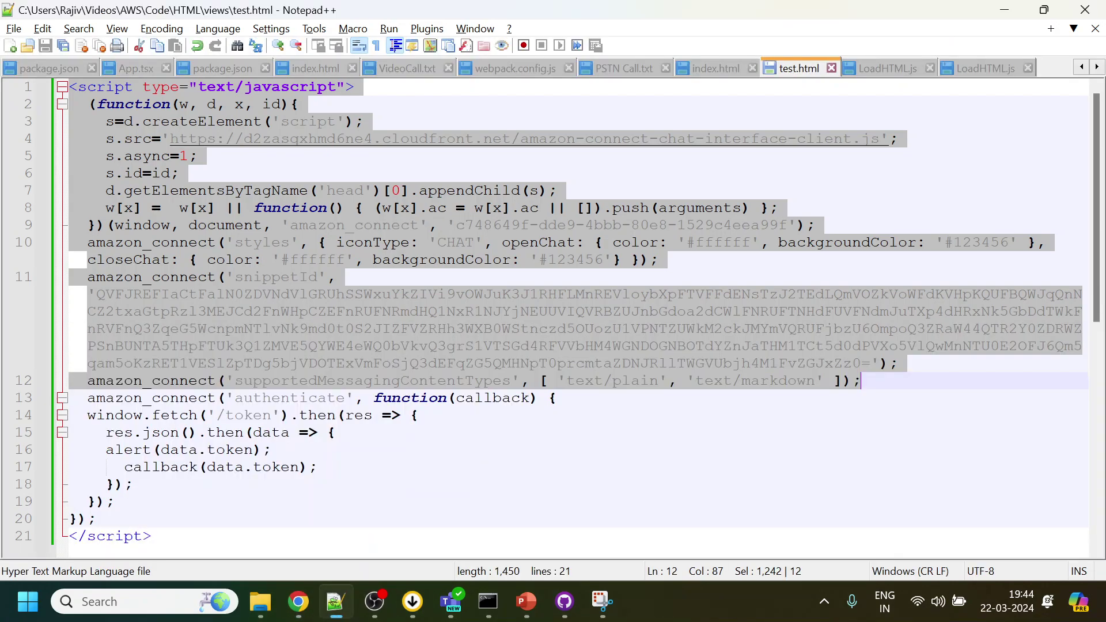
{"action": "left_click", "coordinate": [899, 66]}
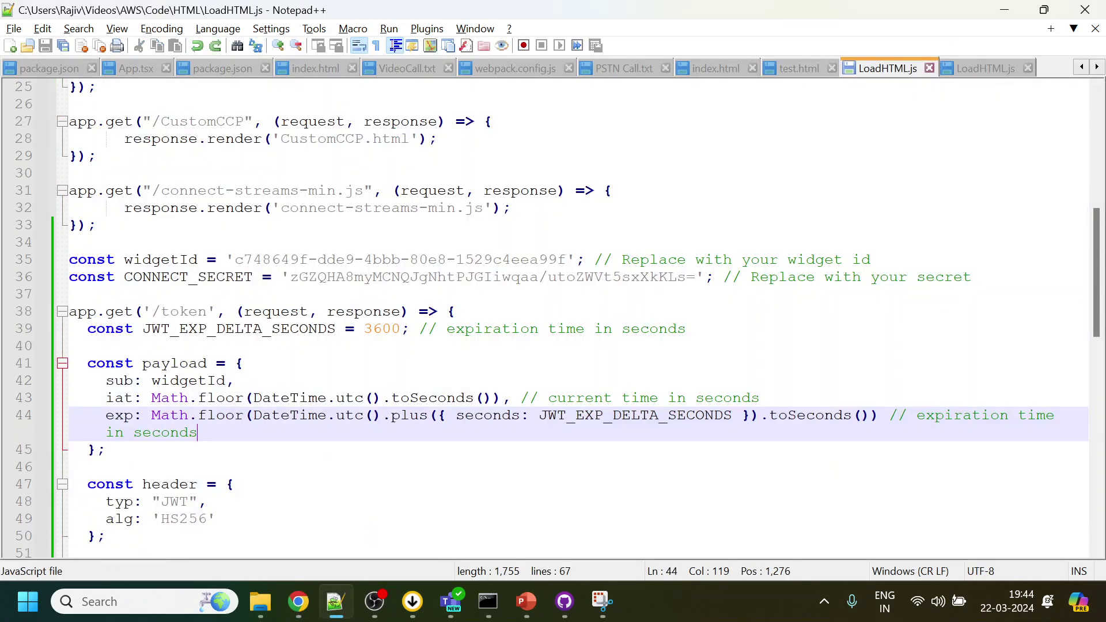
{"action": "scroll", "coordinate": [576, 316], "scroll_direction": "up", "scroll_amount": 8}
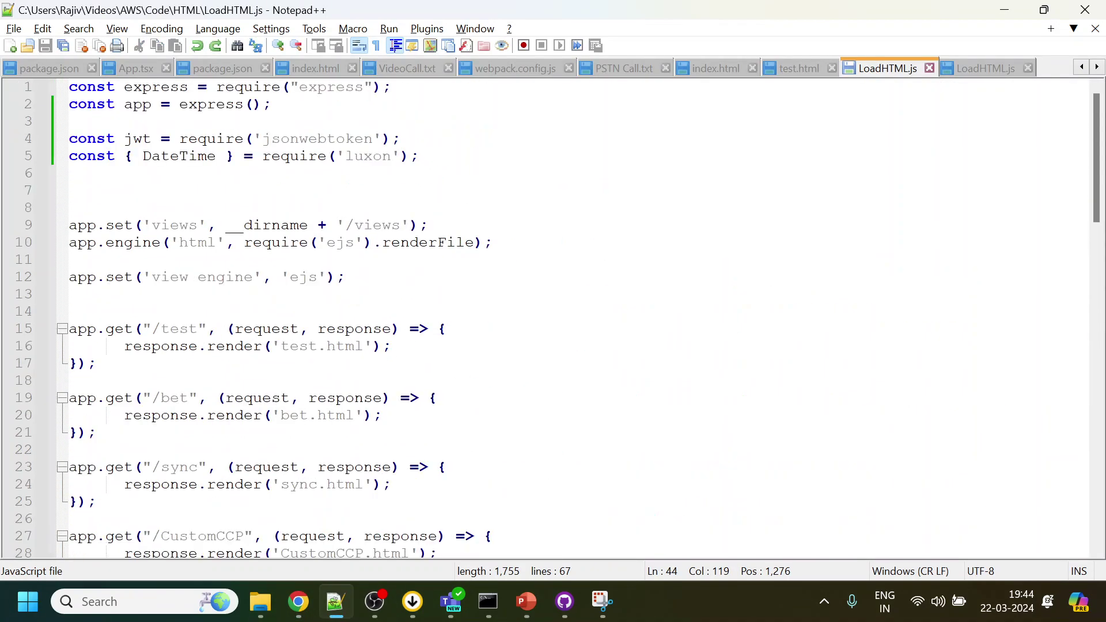
{"action": "left_click_drag", "start_coordinate": [419, 156], "coordinate": [69, 138]}
{"action": "double_click", "coordinate": [295, 139]}
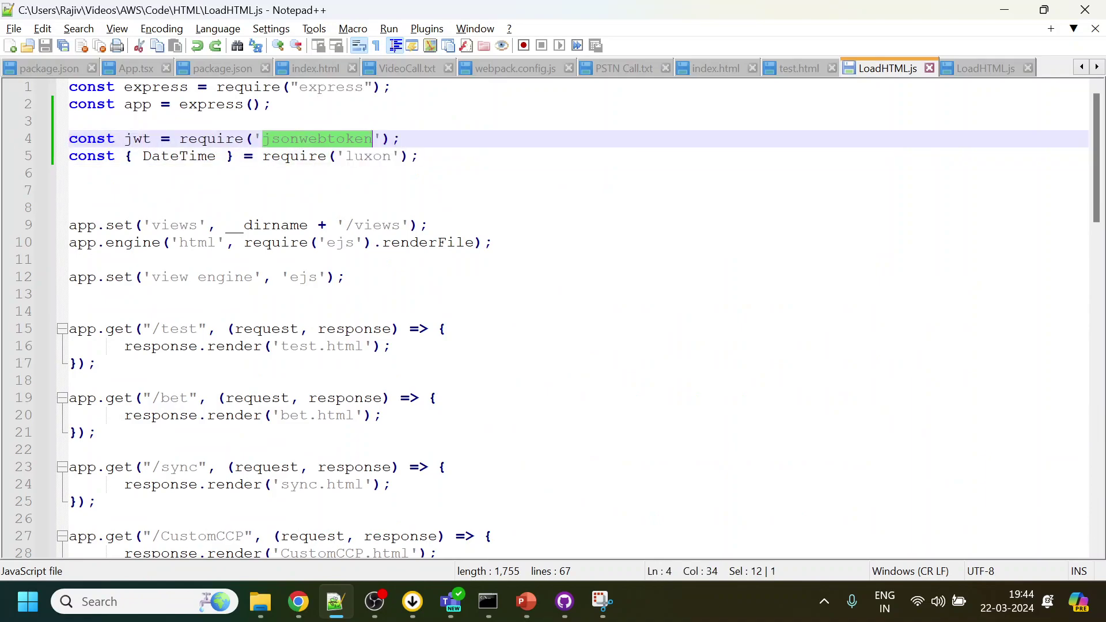
{"action": "double_click", "coordinate": [367, 156]}
{"action": "scroll", "coordinate": [367, 156], "scroll_direction": "down", "scroll_amount": 8}
{"action": "double_click", "coordinate": [161, 259]}
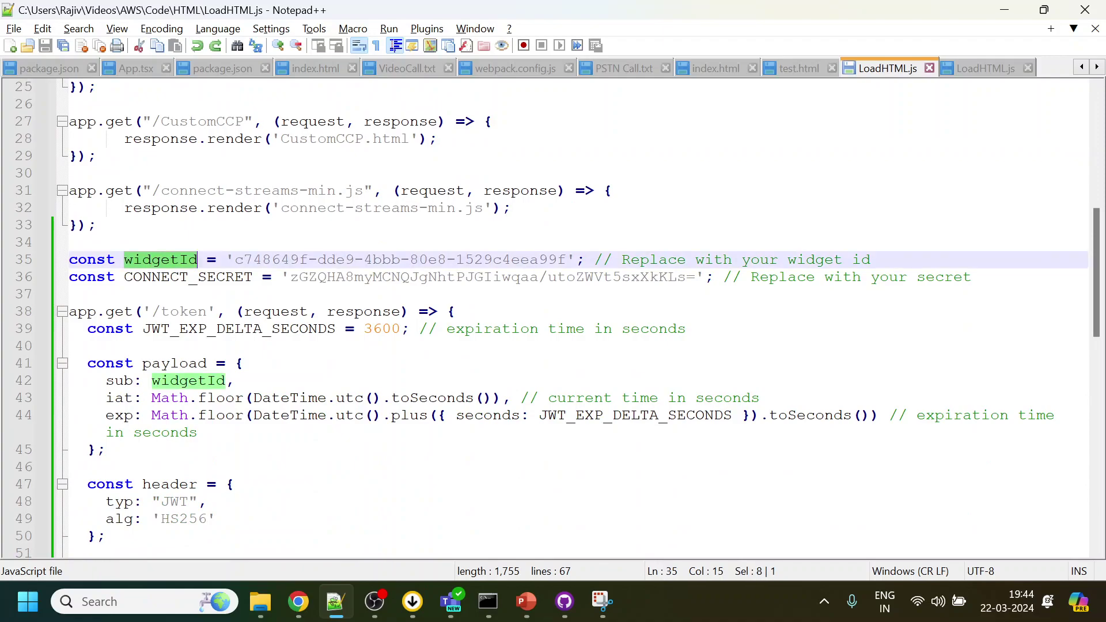
{"action": "left_click", "coordinate": [298, 601]}
{"action": "scroll", "coordinate": [494, 319], "scroll_direction": "up", "scroll_amount": 4}
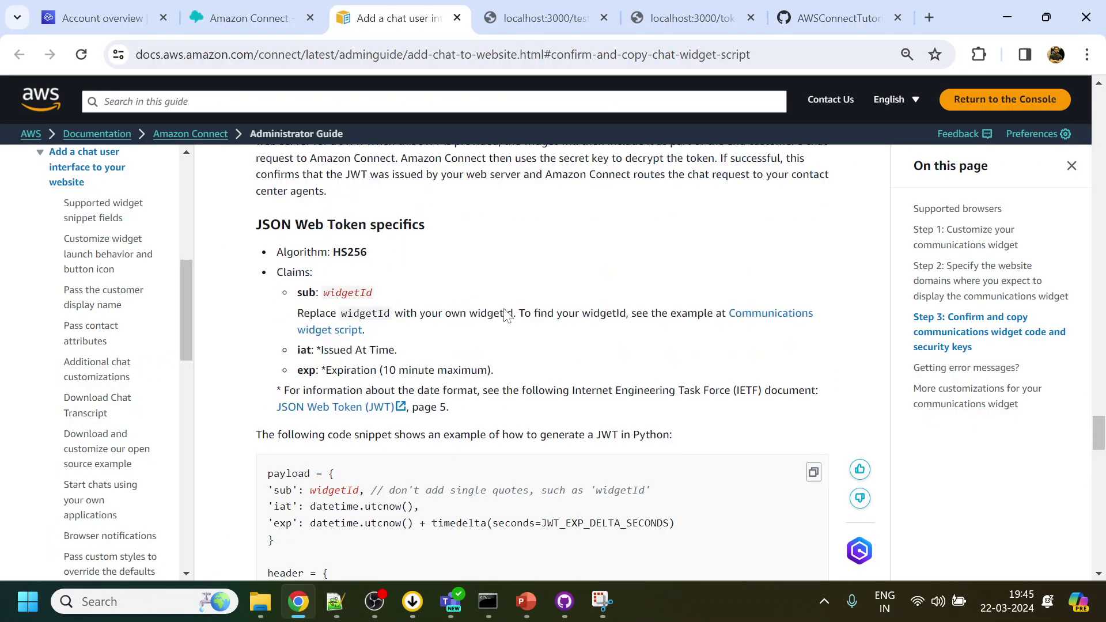
{"action": "left_click", "coordinate": [238, 17]}
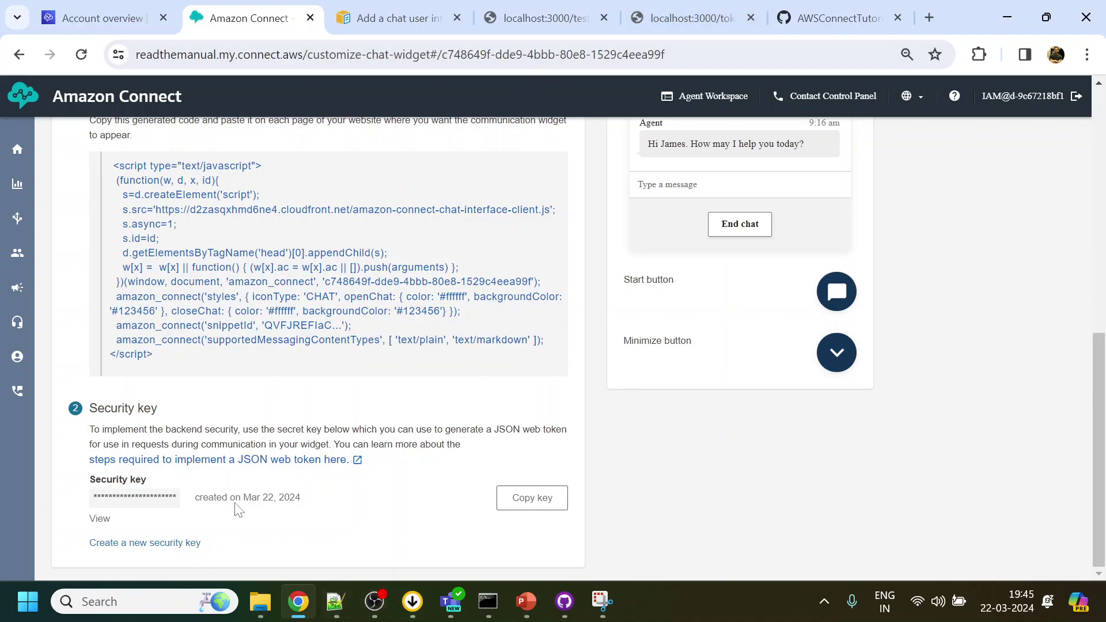
{"action": "left_click", "coordinate": [336, 606]}
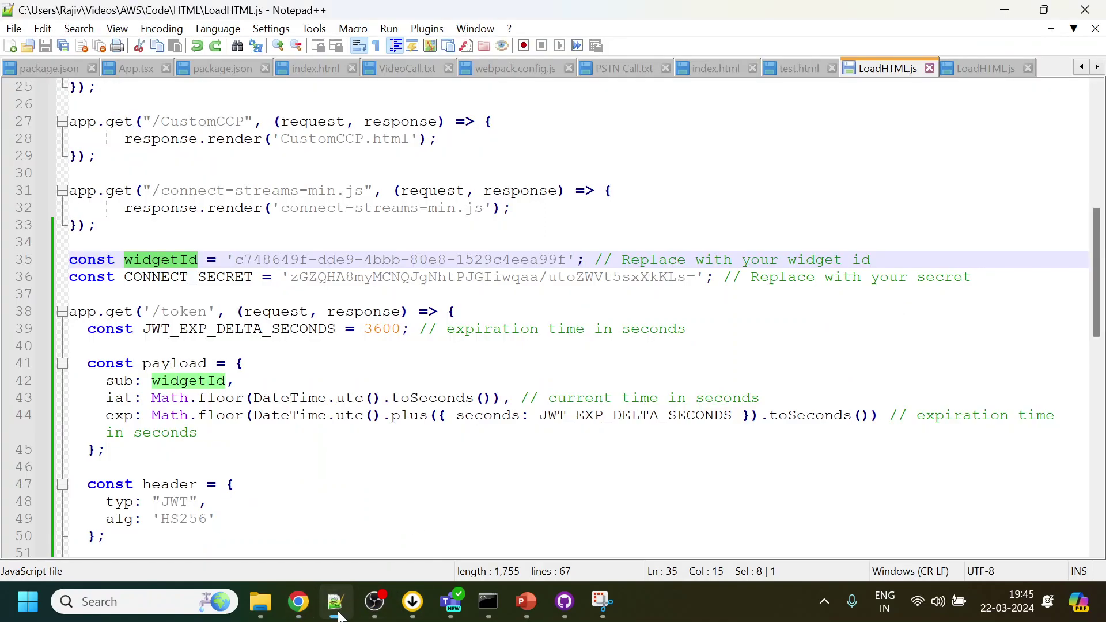
{"action": "left_click", "coordinate": [336, 605]}
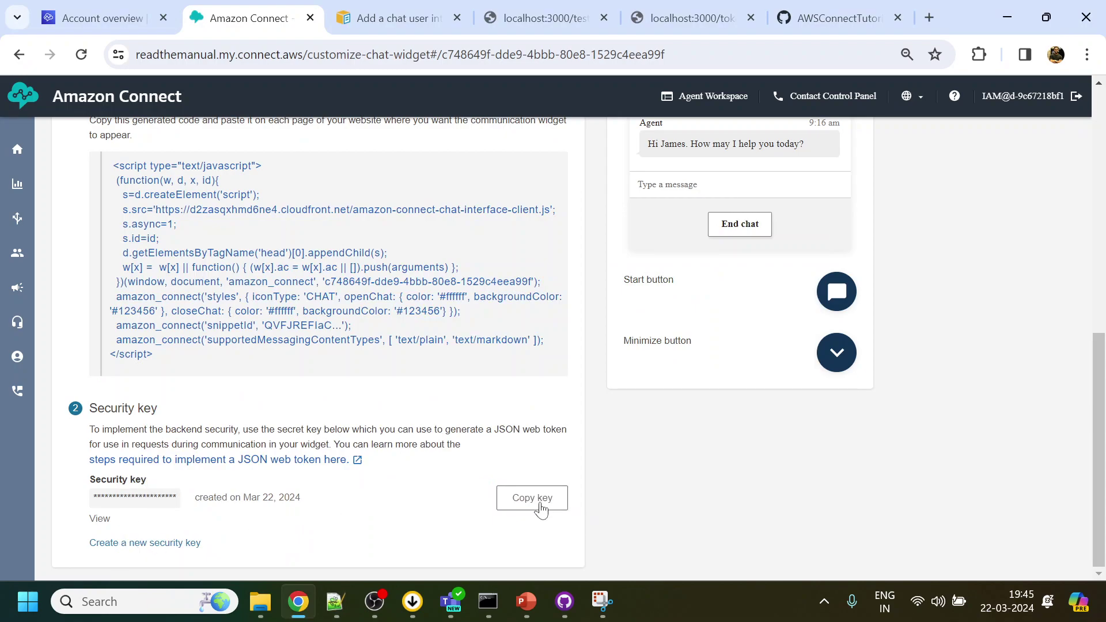
{"action": "left_click", "coordinate": [336, 603]}
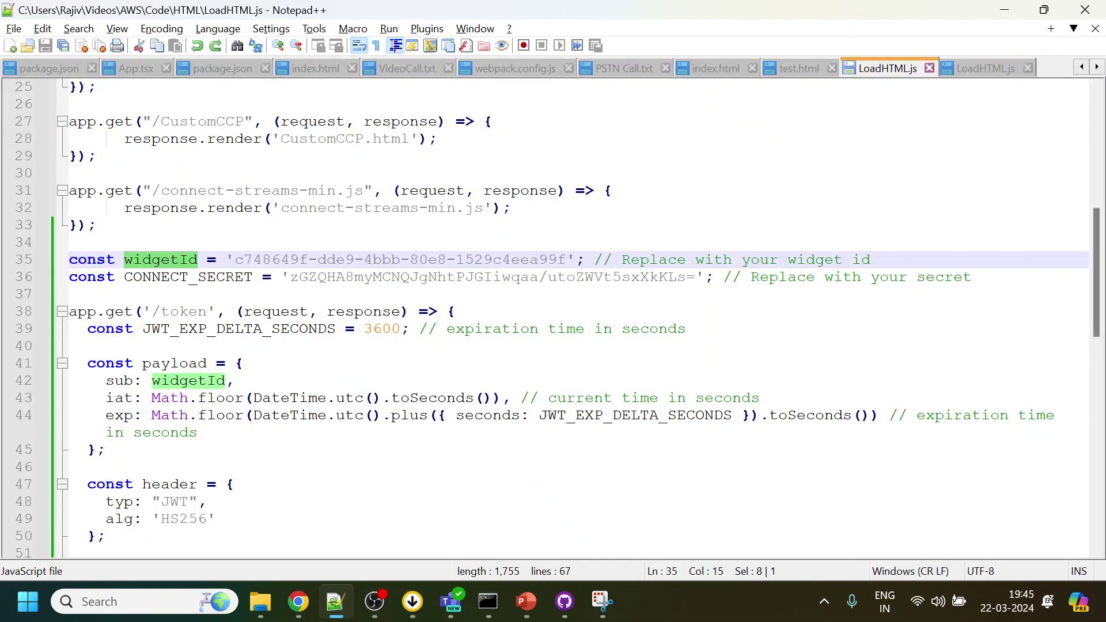
Check CONNECT_SECRET, the express require and the /test route rendering test.html in LoadHTML.js
{"action": "double_click", "coordinate": [414, 277]}
{"action": "scroll", "coordinate": [413, 277], "scroll_direction": "down", "scroll_amount": 2}
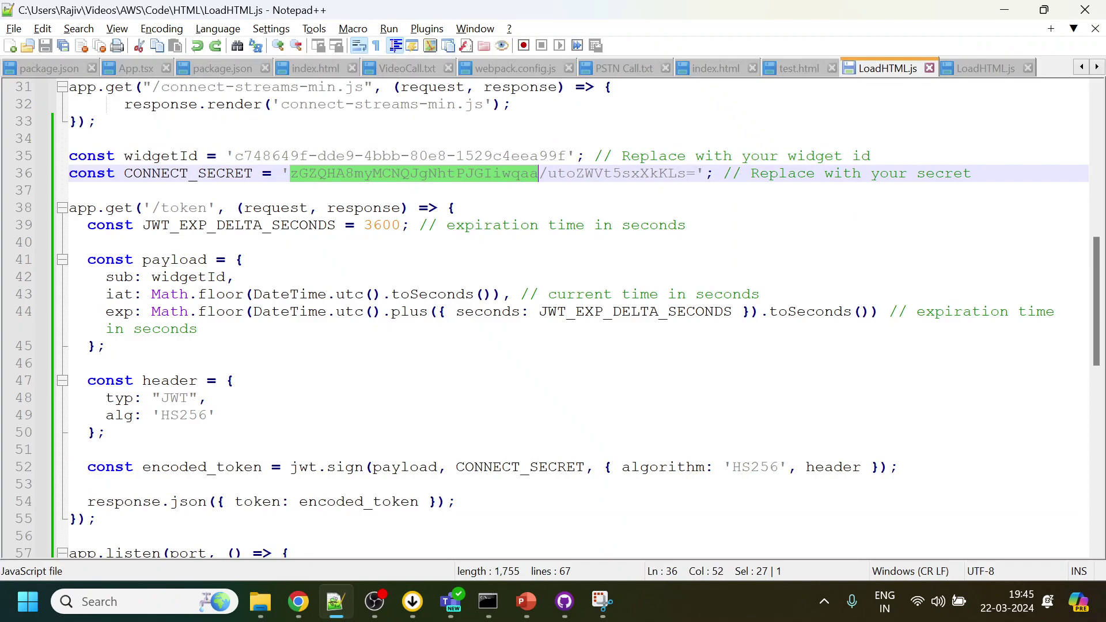
{"action": "left_click_drag", "start_coordinate": [70, 208], "coordinate": [198, 208]}
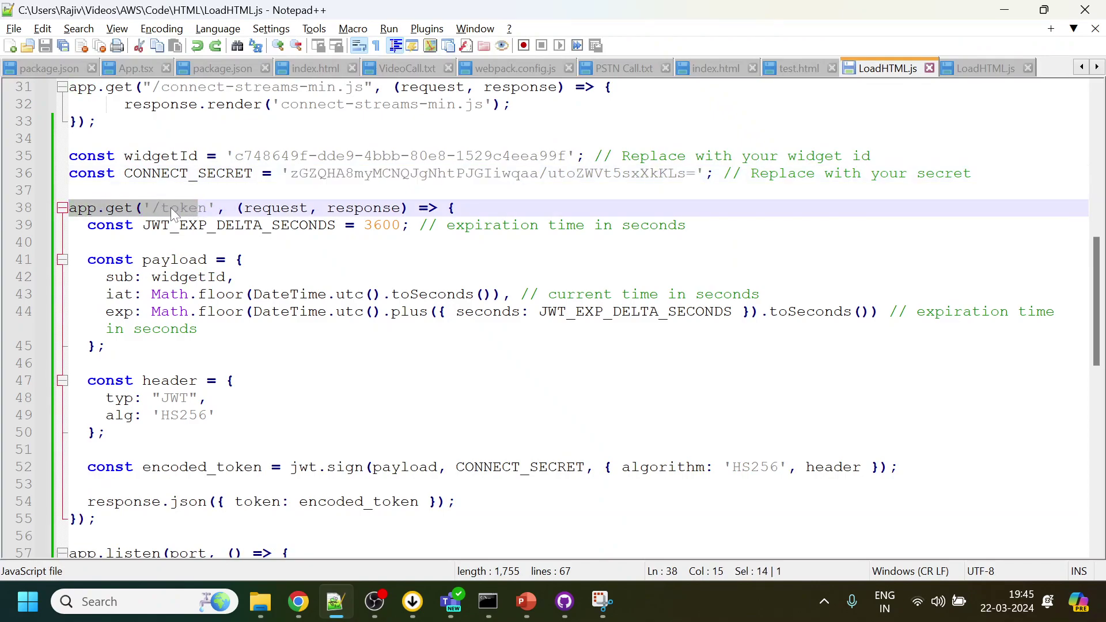
{"action": "scroll", "coordinate": [170, 207], "scroll_direction": "up", "scroll_amount": 7}
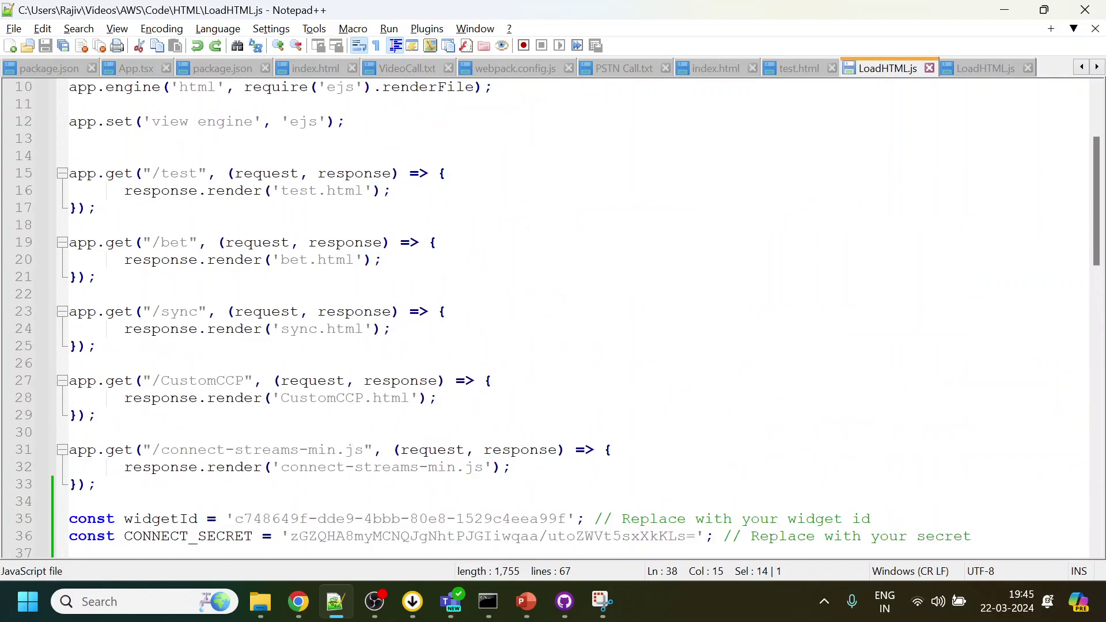
{"action": "scroll", "coordinate": [553, 316], "scroll_direction": "up", "scroll_amount": 3}
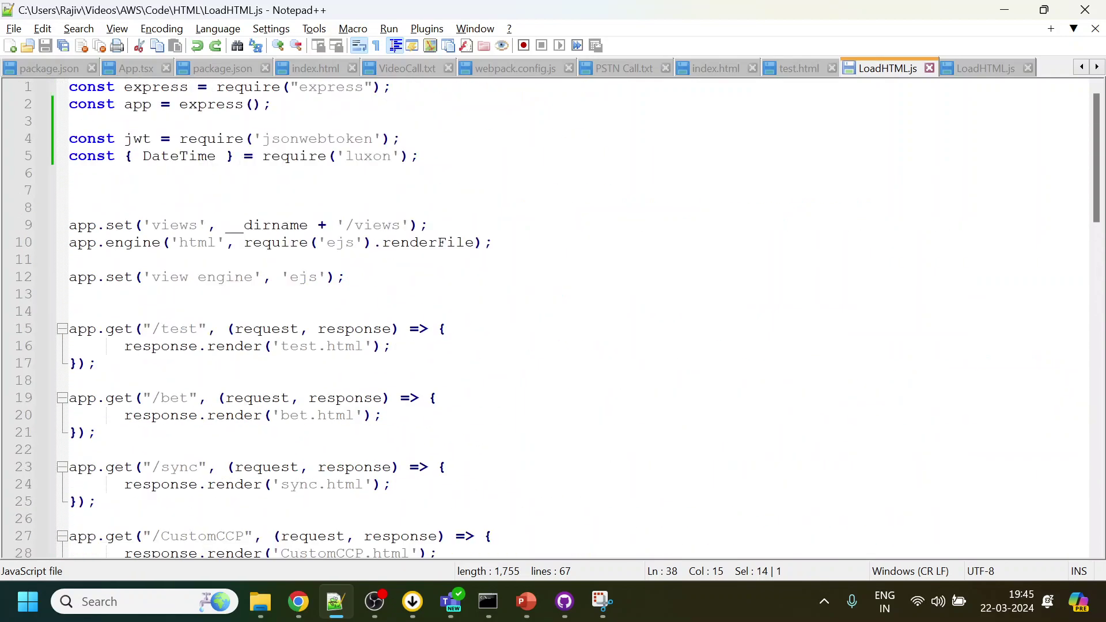
{"action": "double_click", "coordinate": [347, 91]}
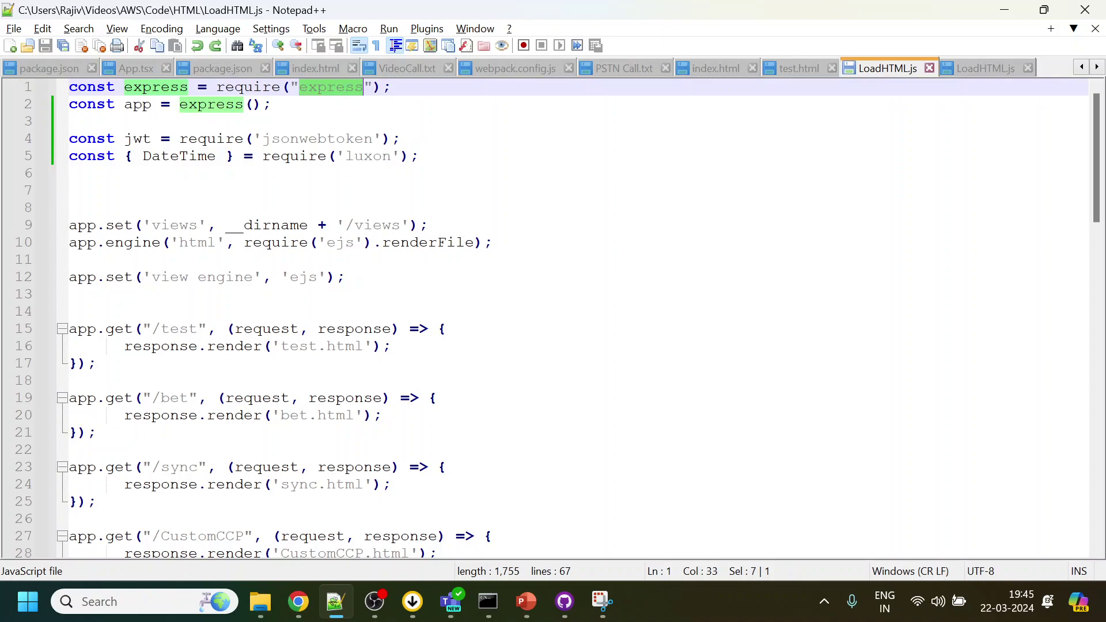
{"action": "scroll", "coordinate": [553, 317], "scroll_direction": "down", "scroll_amount": 1}
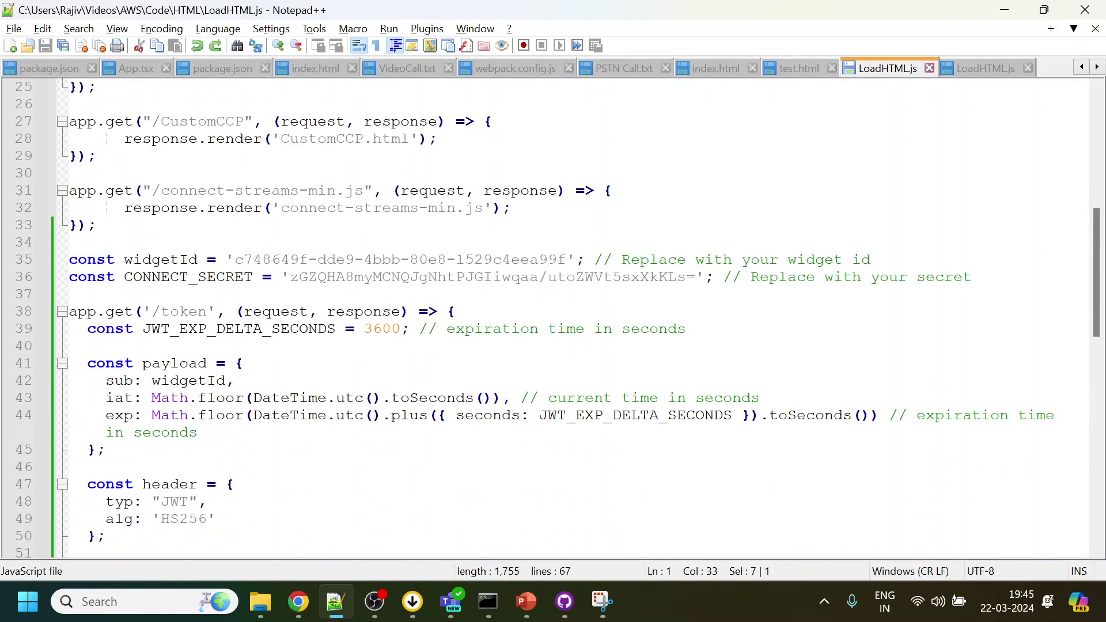
{"action": "scroll", "coordinate": [552, 317], "scroll_direction": "up", "scroll_amount": 4}
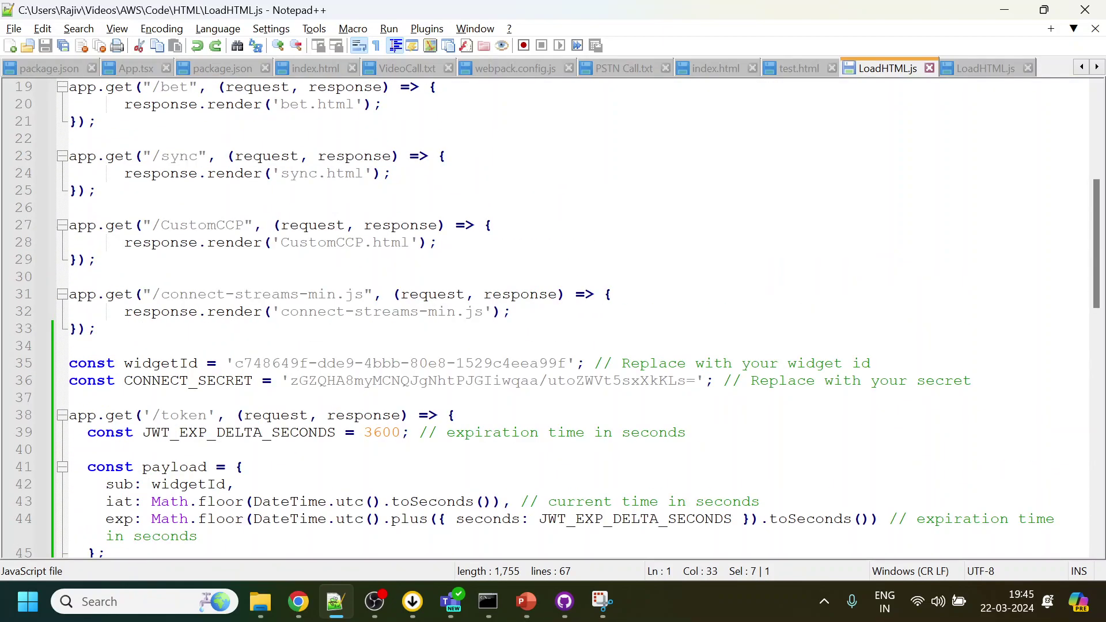
{"action": "double_click", "coordinate": [179, 122]}
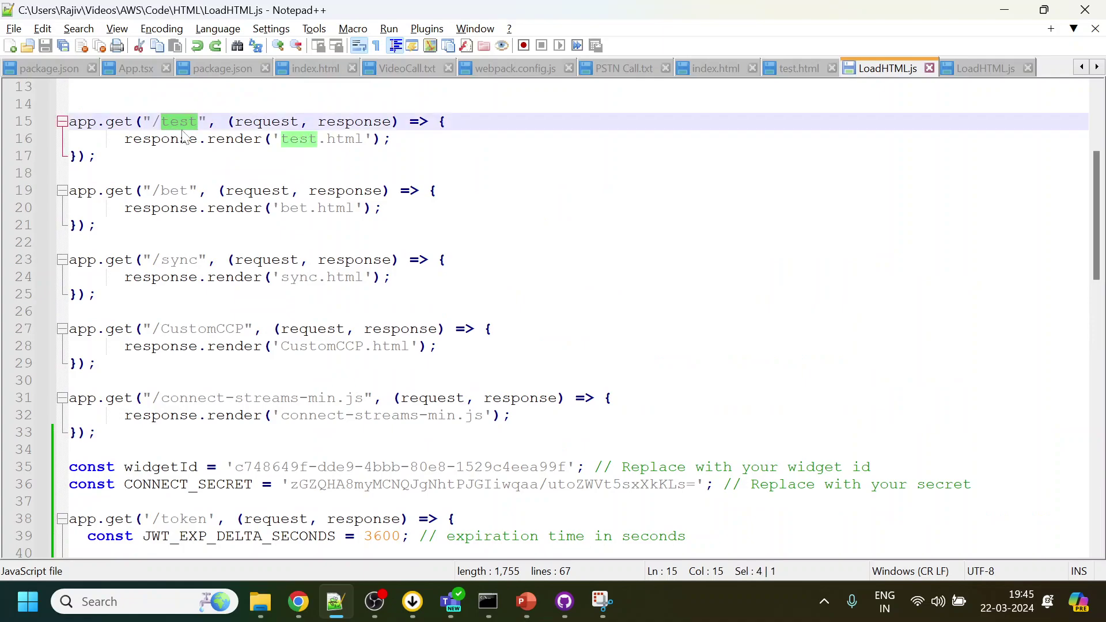
{"action": "left_click", "coordinate": [280, 139]}
{"action": "left_click_drag", "start_coordinate": [281, 139], "coordinate": [365, 139]}
Highlight the /token route path, the encoded_token signing and the token JSON response
{"action": "scroll", "coordinate": [553, 317], "scroll_direction": "down", "scroll_amount": 4}
{"action": "left_click_drag", "start_coordinate": [151, 311], "coordinate": [207, 311]}
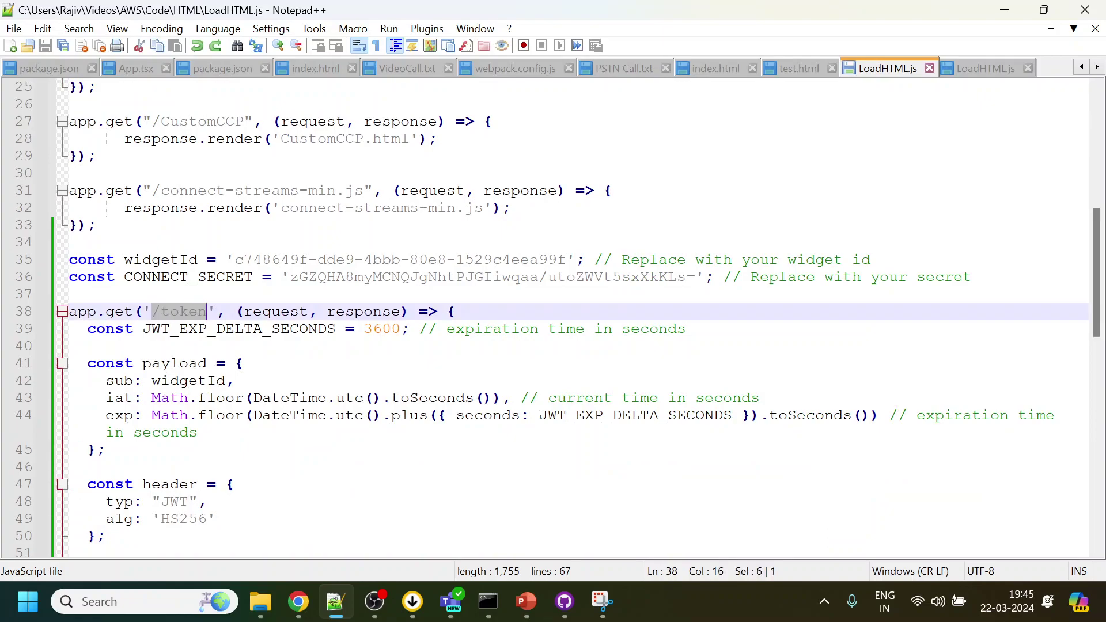
{"action": "scroll", "coordinate": [553, 317], "scroll_direction": "down", "scroll_amount": 3}
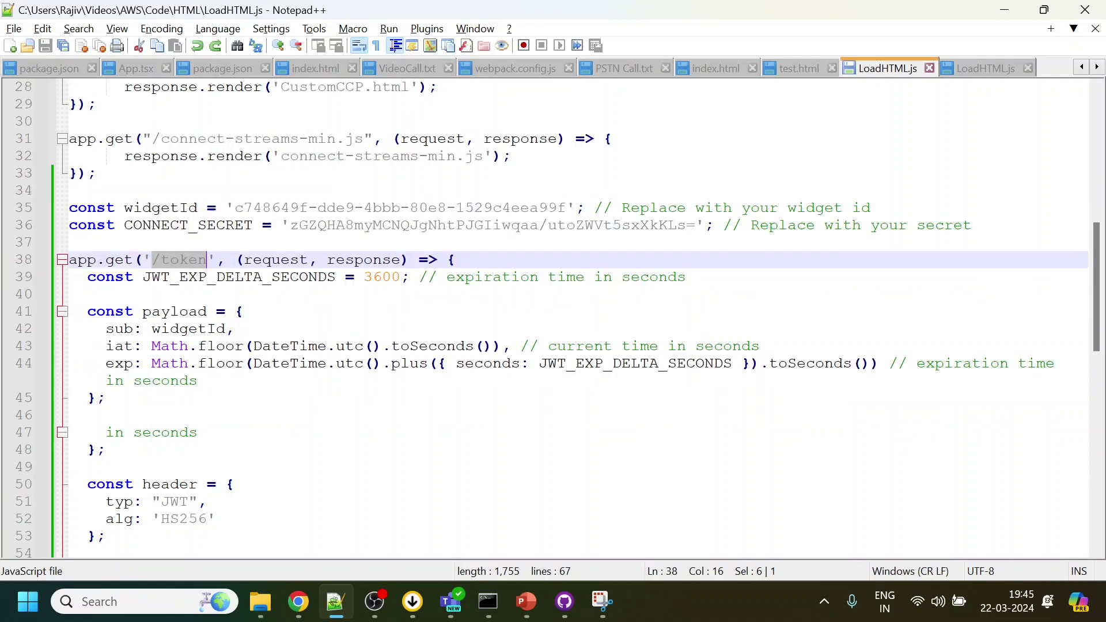
{"action": "double_click", "coordinate": [202, 415]}
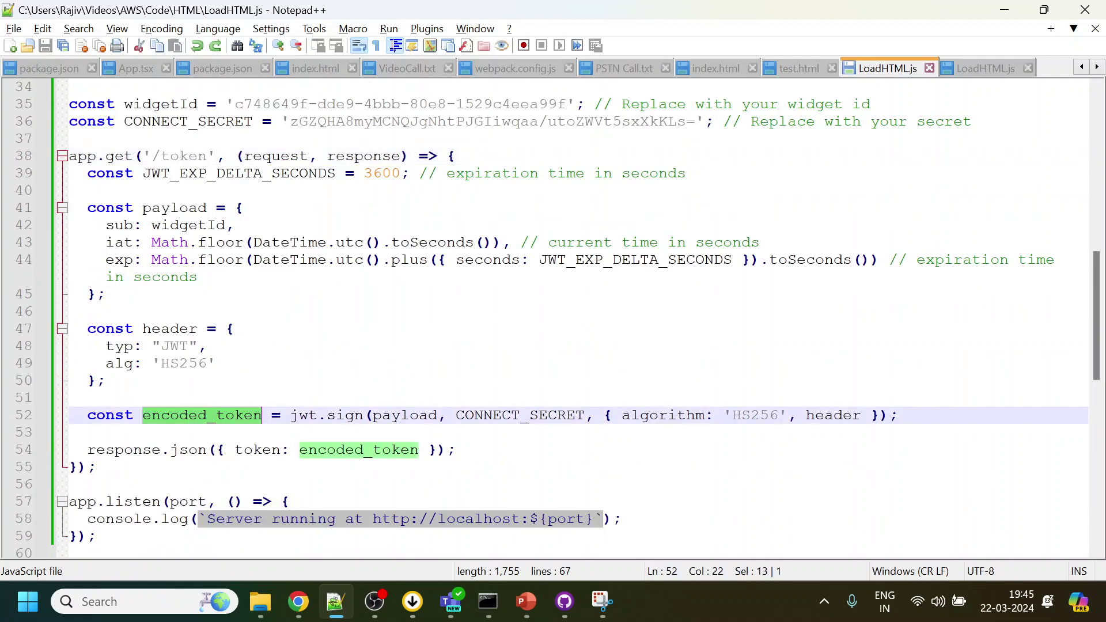
{"action": "left_click_drag", "start_coordinate": [87, 449], "coordinate": [456, 449]}
{"action": "left_click", "coordinate": [254, 449]}
{"action": "double_click", "coordinate": [253, 449]}
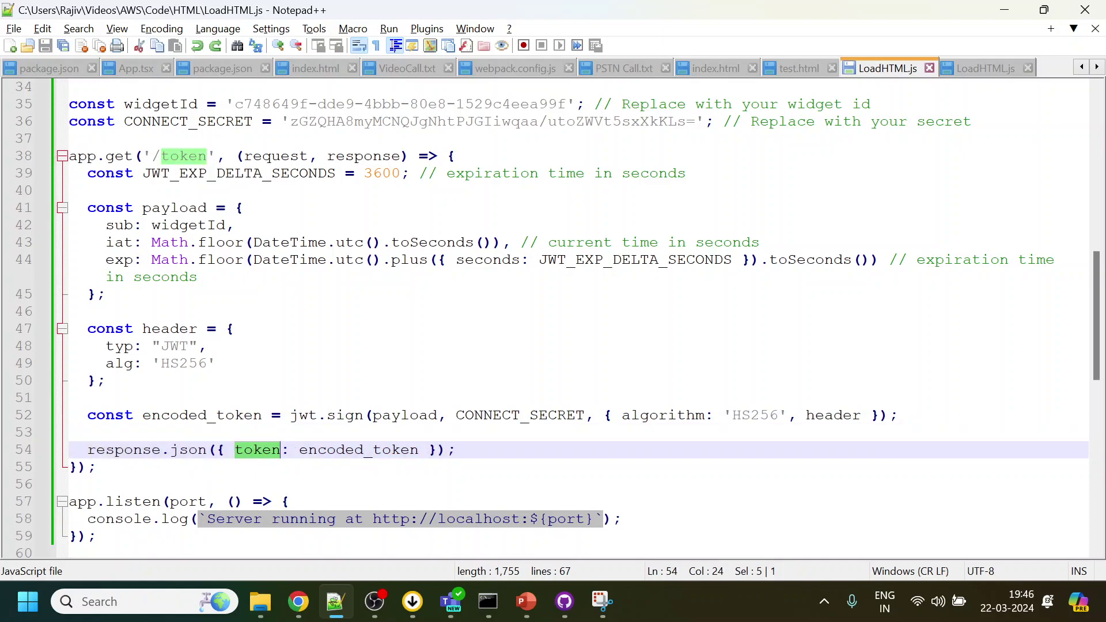
{"action": "double_click", "coordinate": [358, 449]}
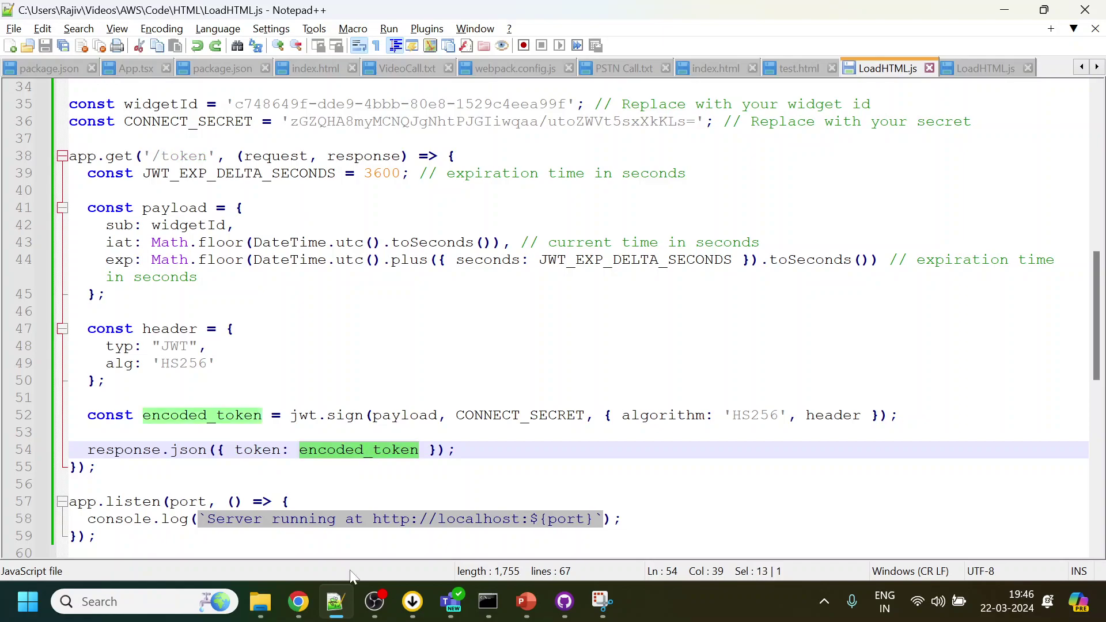
Reload localhost:3000/token twice and select the freshly returned token string
{"action": "left_click", "coordinate": [298, 601]}
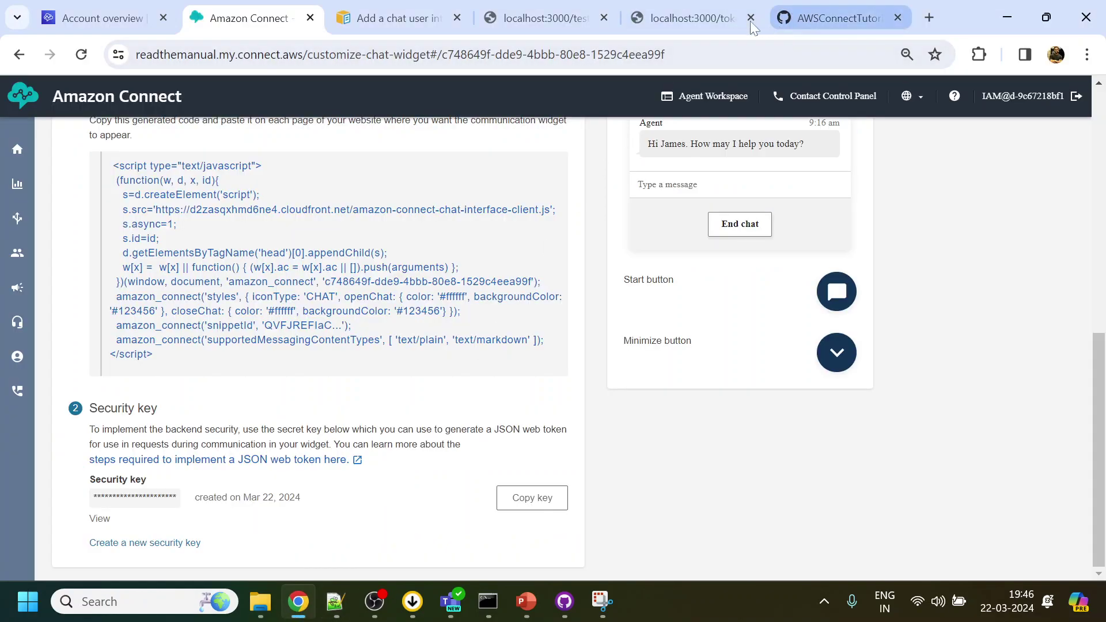
{"action": "left_click", "coordinate": [691, 18]}
{"action": "left_click", "coordinate": [81, 54]}
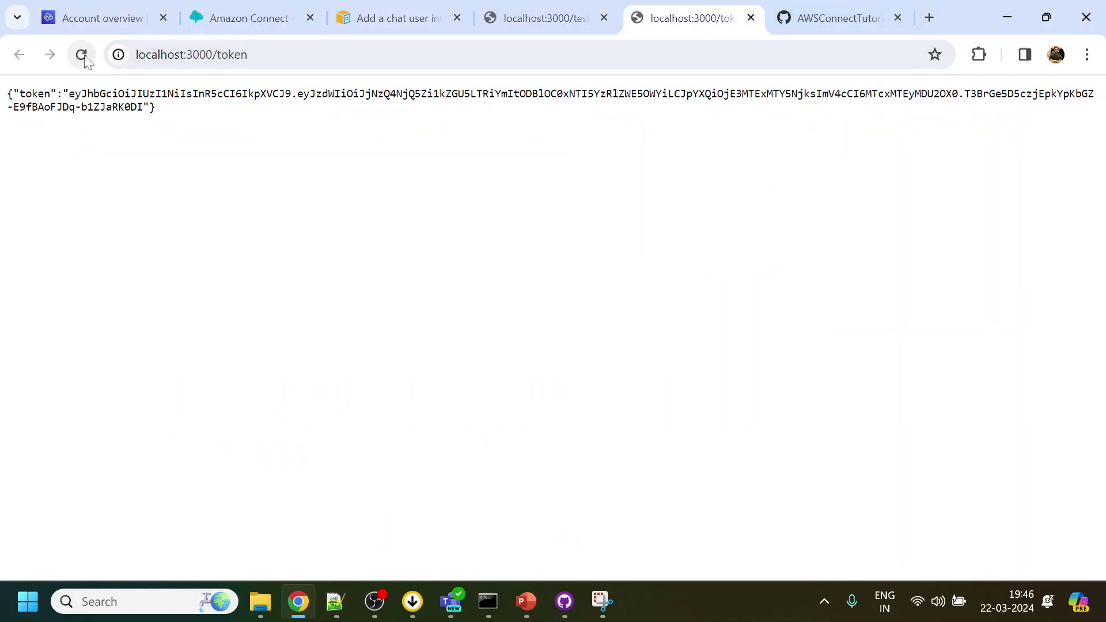
{"action": "left_click", "coordinate": [85, 57]}
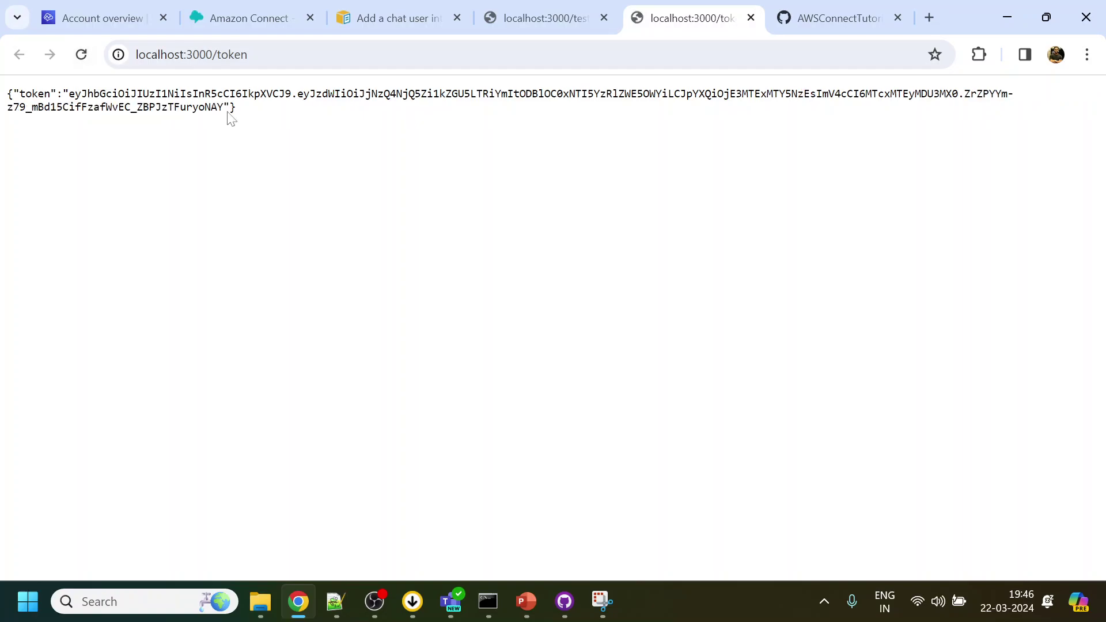
{"action": "left_click_drag", "start_coordinate": [225, 107], "coordinate": [63, 94]}
{"action": "left_click", "coordinate": [557, 224]}
Open test.html and select its authenticate callback block, lines 13–20
{"action": "left_click", "coordinate": [336, 601]}
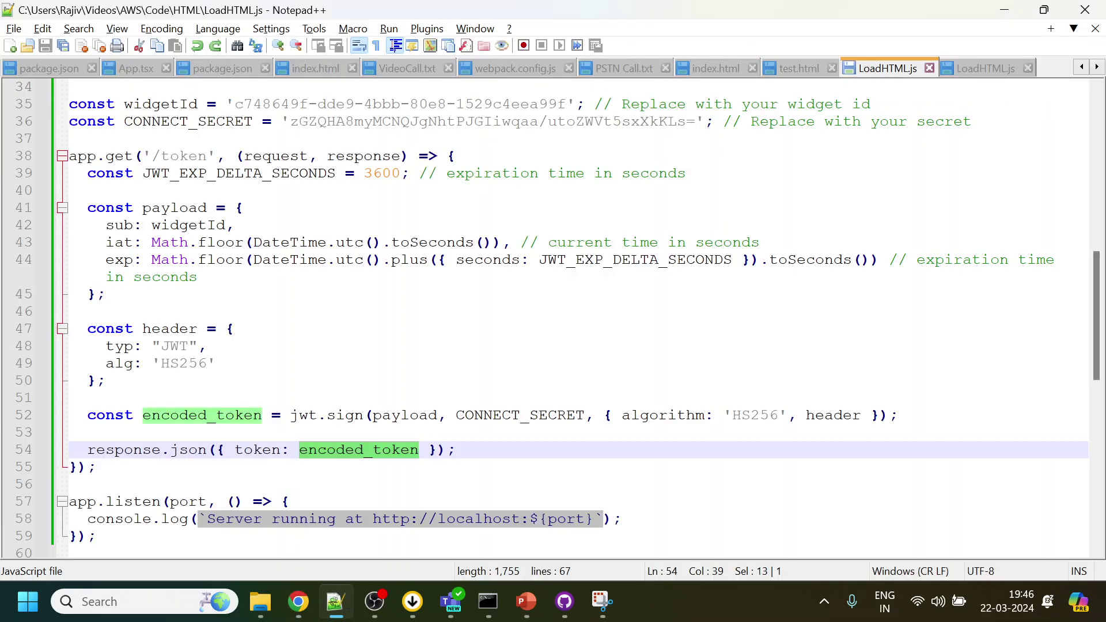
{"action": "left_click", "coordinate": [804, 68]}
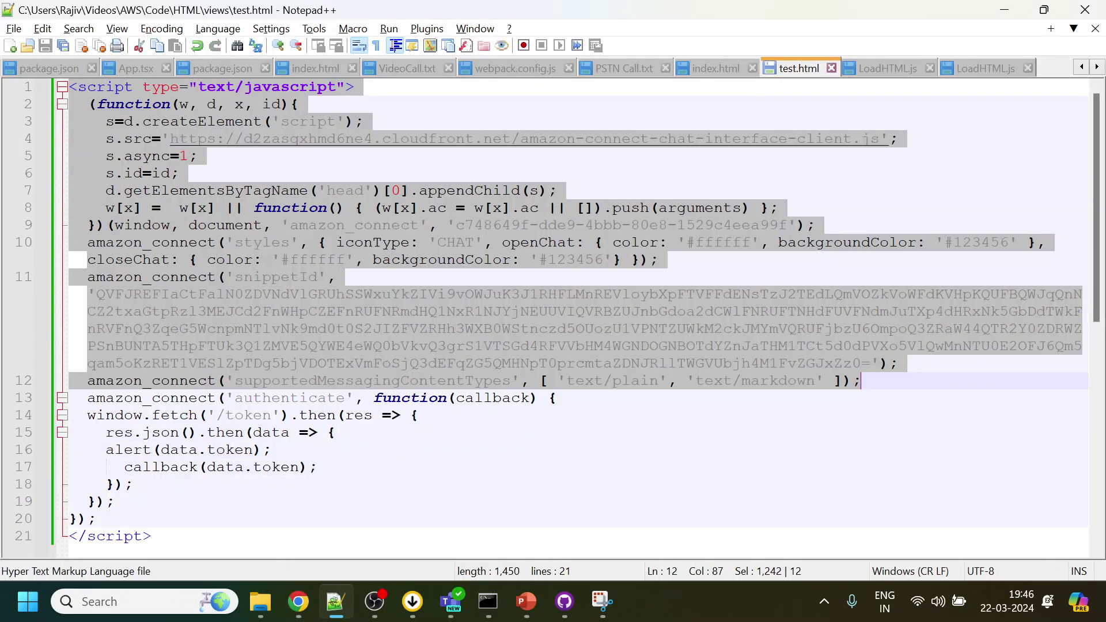
{"action": "left_click", "coordinate": [276, 449]}
{"action": "left_click", "coordinate": [556, 397]}
{"action": "left_click_drag", "start_coordinate": [97, 519], "coordinate": [69, 397]}
Mark the docs' authenticate example code in Chrome for comparison
{"action": "left_click", "coordinate": [298, 601]}
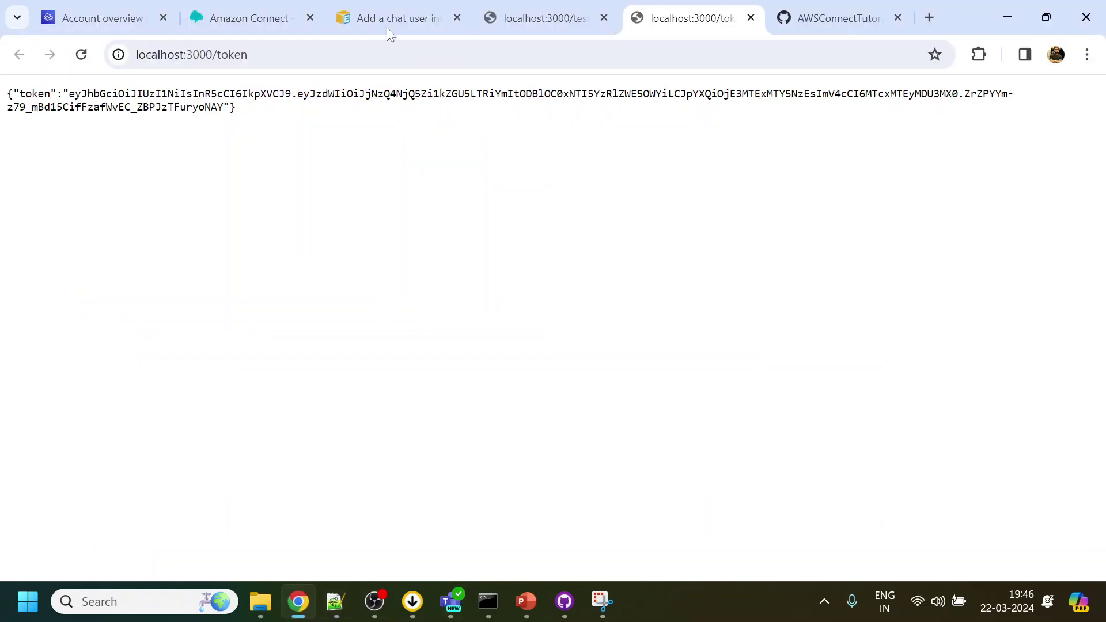
{"action": "left_click", "coordinate": [332, 17]}
{"action": "scroll", "coordinate": [541, 345], "scroll_direction": "up", "scroll_amount": 10}
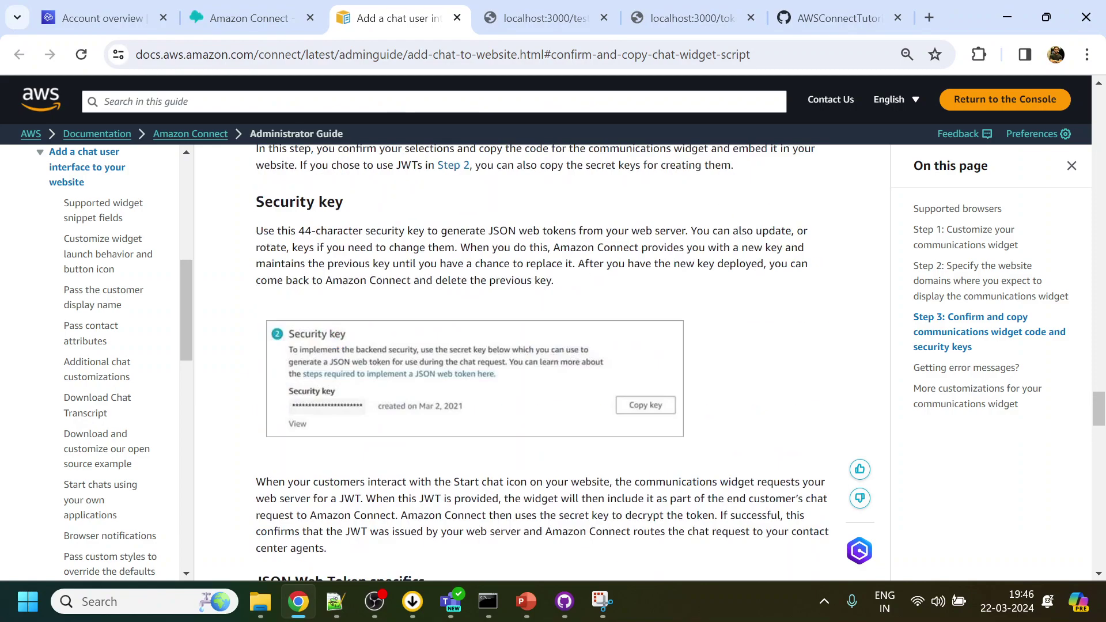
{"action": "scroll", "coordinate": [541, 357], "scroll_direction": "up", "scroll_amount": 5}
{"action": "scroll", "coordinate": [542, 357], "scroll_direction": "down", "scroll_amount": 1}
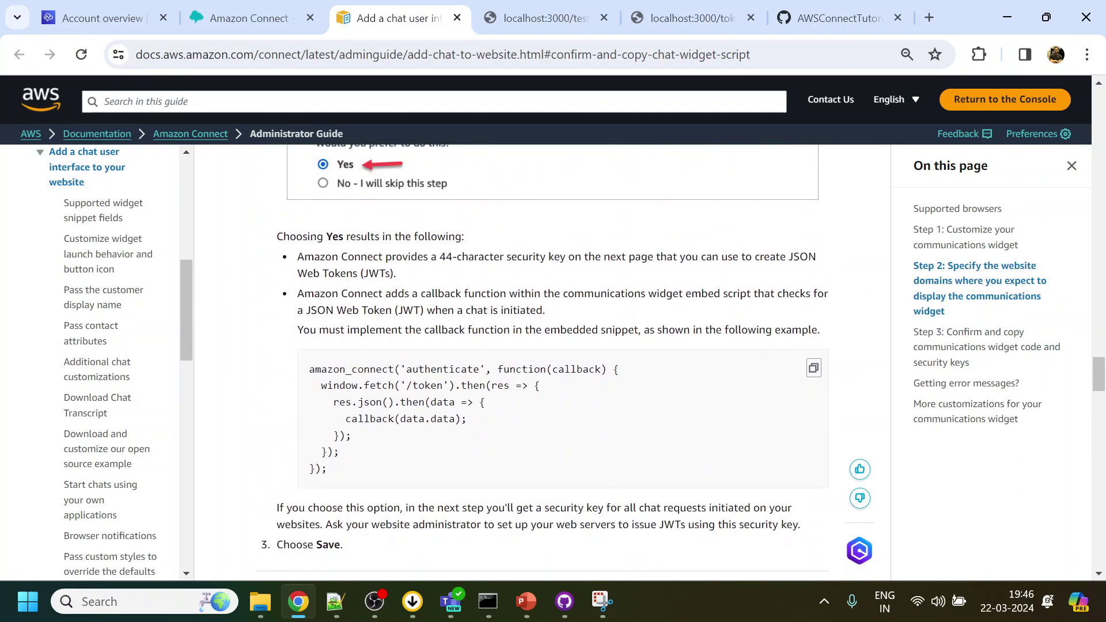
{"action": "left_click_drag", "start_coordinate": [309, 369], "coordinate": [329, 469]}
Inspect data.token, data and the data parameter in test.html's callback, lines 15–17
{"action": "left_click", "coordinate": [335, 601]}
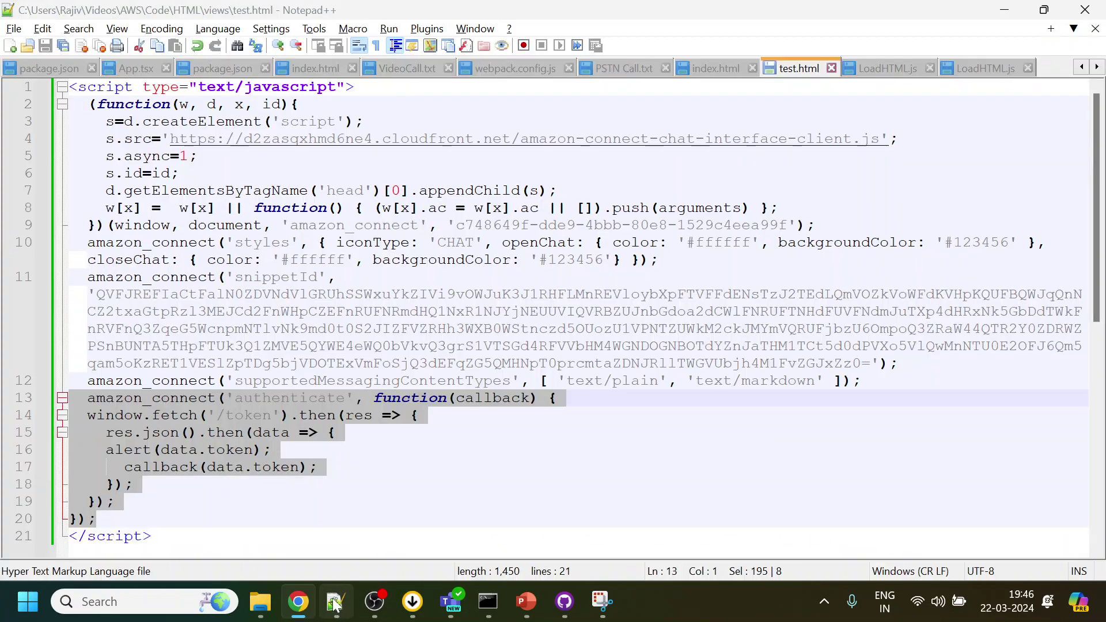
{"action": "left_click", "coordinate": [354, 486]}
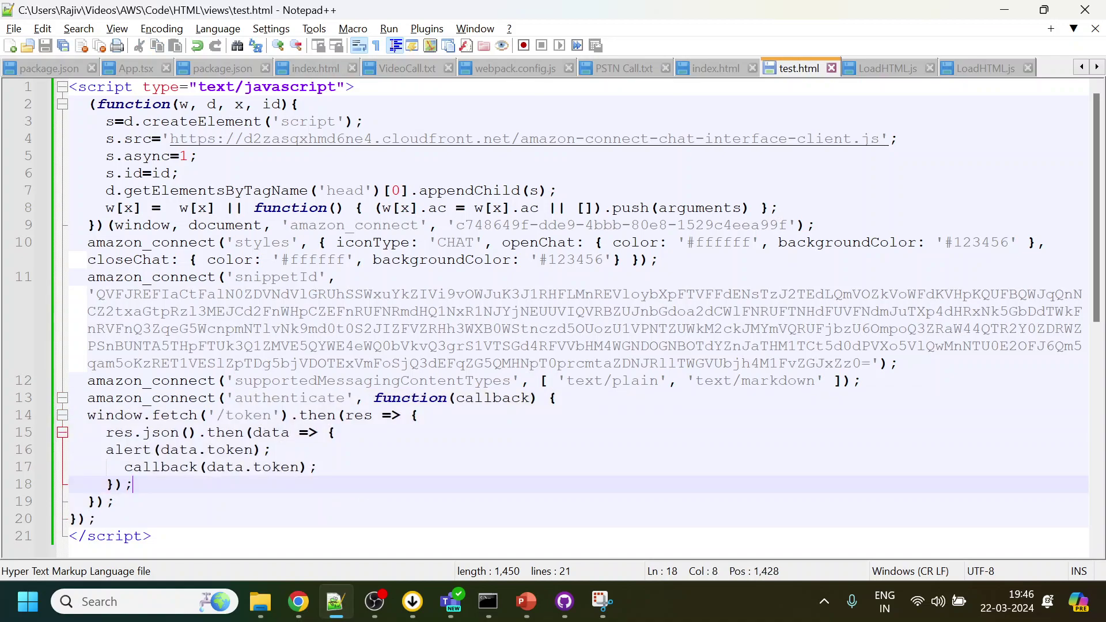
{"action": "double_click", "coordinate": [229, 449]}
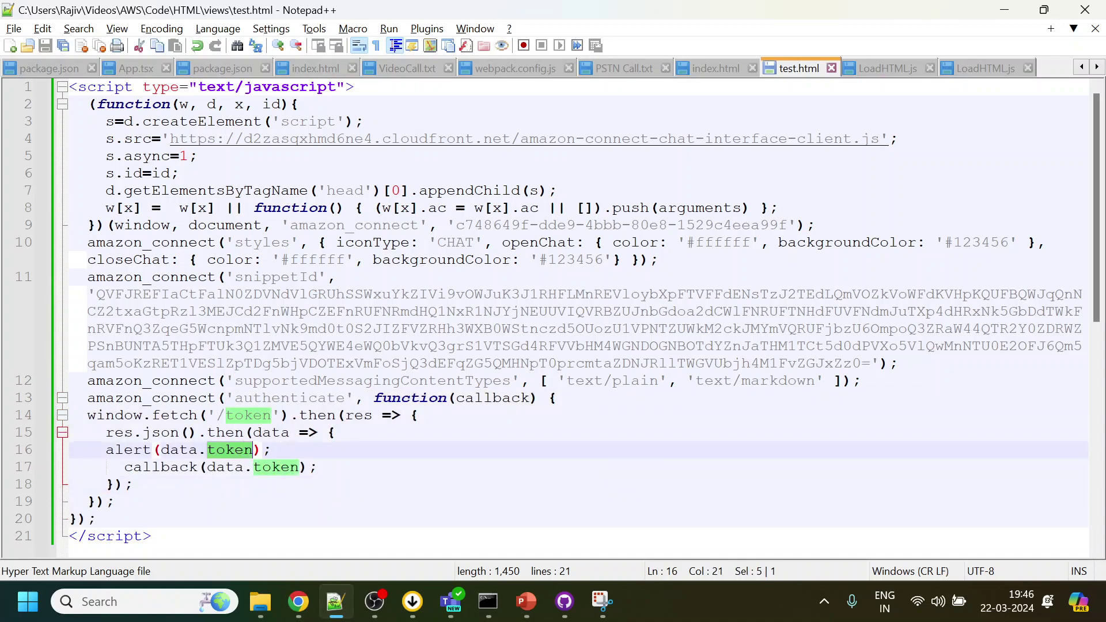
{"action": "left_click", "coordinate": [230, 449]}
{"action": "double_click", "coordinate": [230, 449]}
{"action": "double_click", "coordinate": [225, 466]}
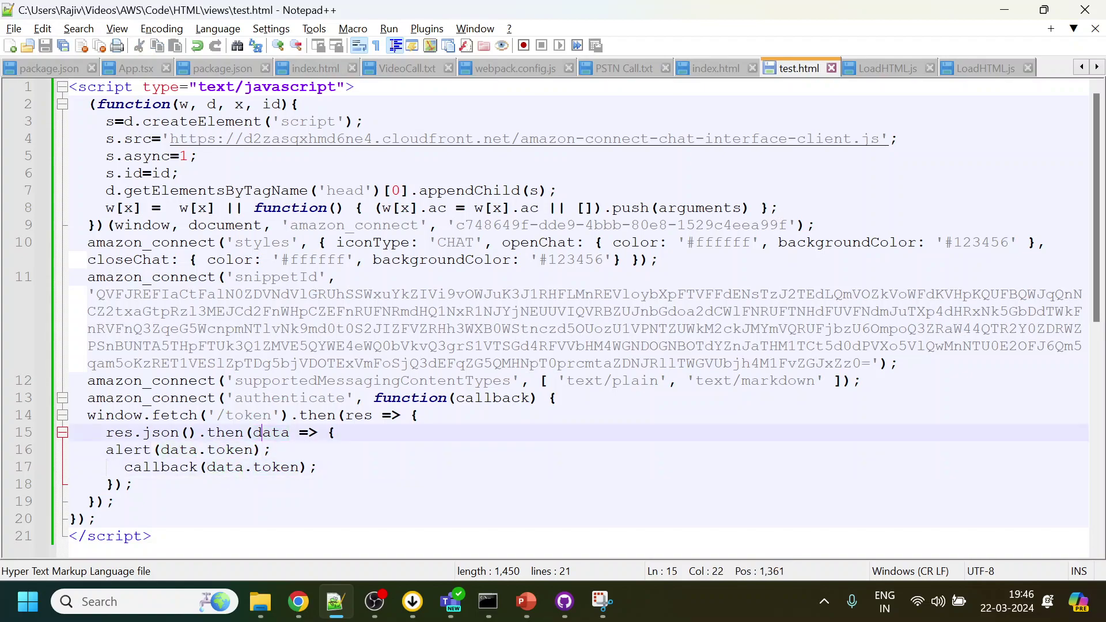
{"action": "double_click", "coordinate": [268, 438]}
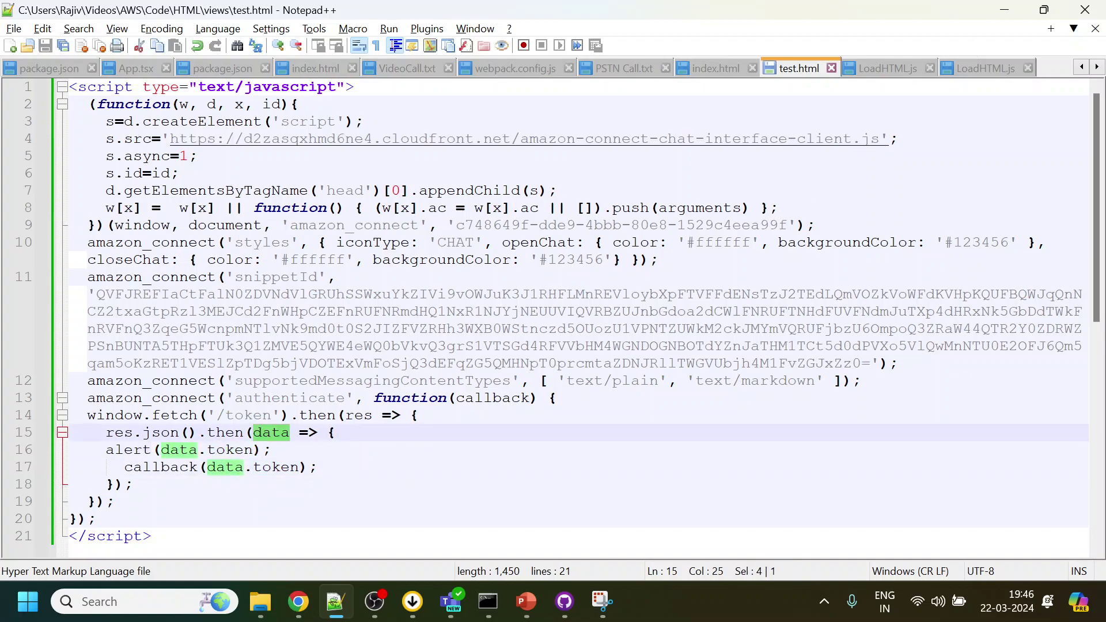
Find the next occurrence of data and highlight token and callback on line 17
{"action": "left_click", "coordinate": [304, 601]}
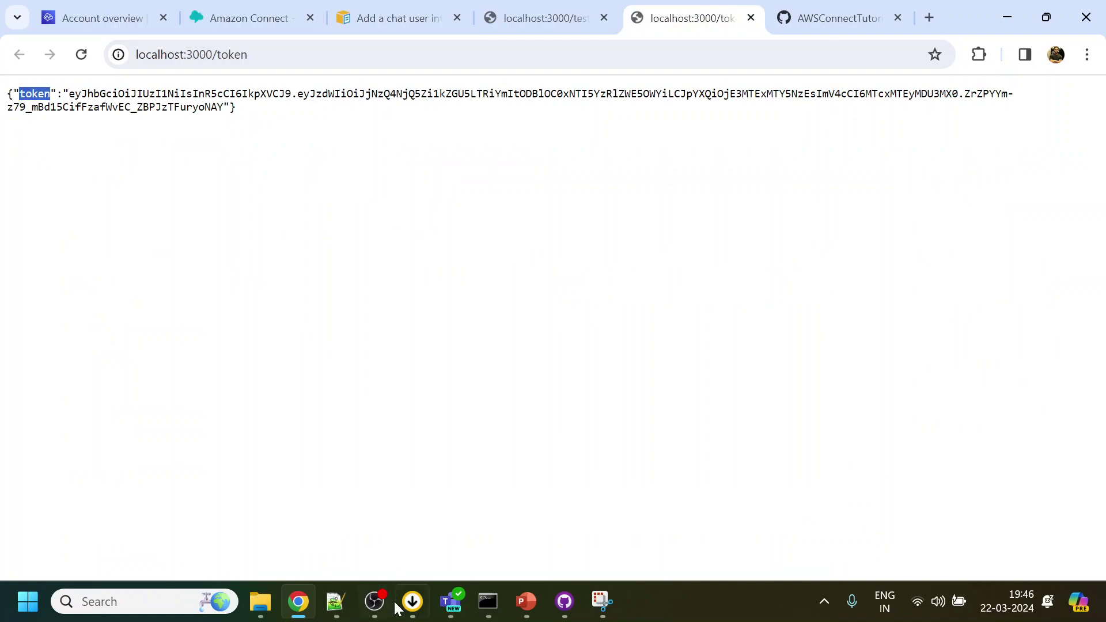
{"action": "left_click", "coordinate": [336, 602]}
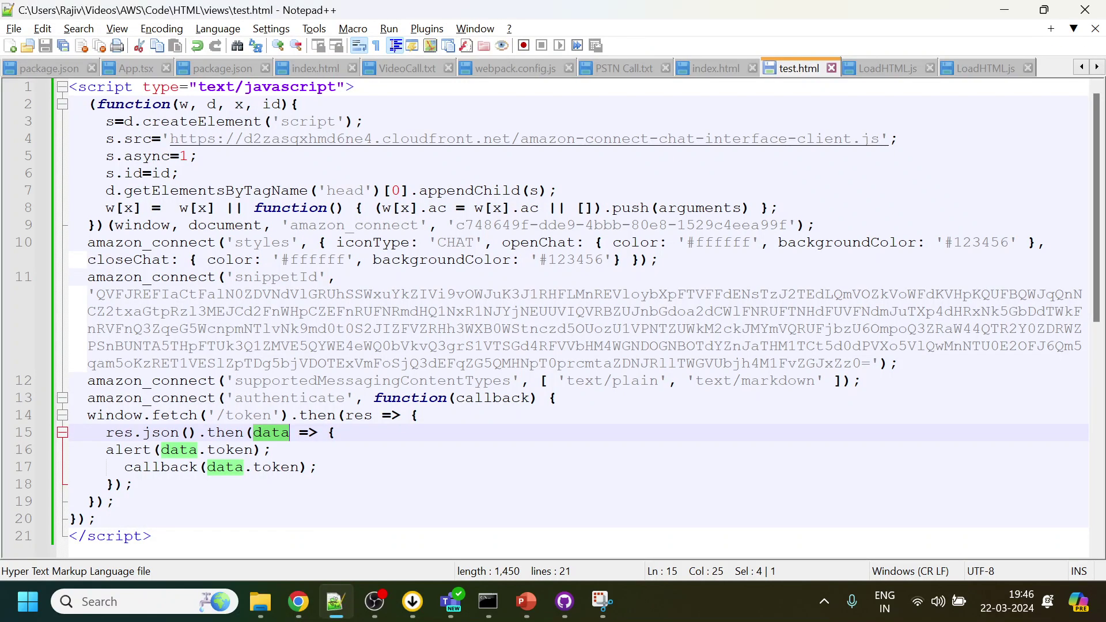
{"action": "key", "text": "F3"}
{"action": "key", "text": "F3"}
{"action": "double_click", "coordinate": [275, 466]}
{"action": "double_click", "coordinate": [173, 467]}
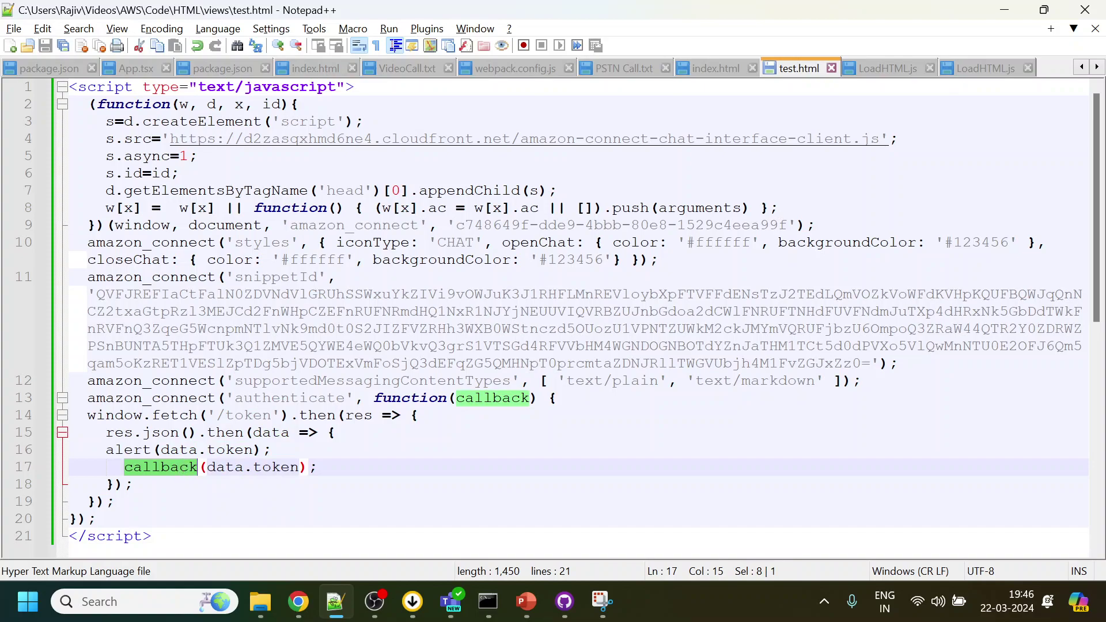
{"action": "left_click", "coordinate": [309, 609]}
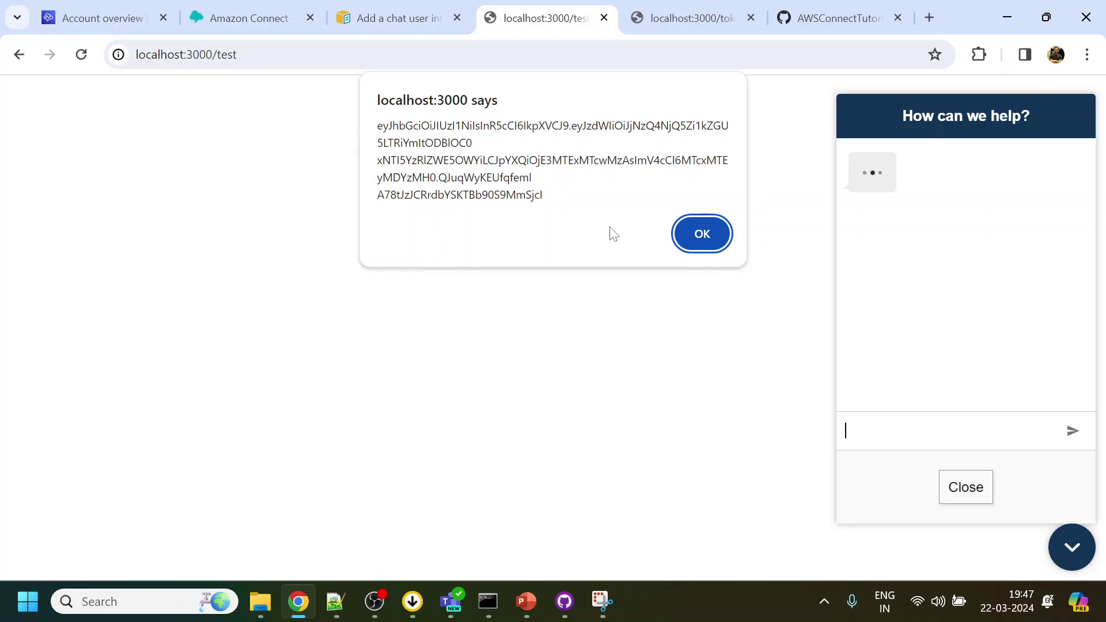
Dismiss the token alert, then reply '1' to the bot's welcome menu to choose Sales
{"action": "left_click", "coordinate": [731, 250]}
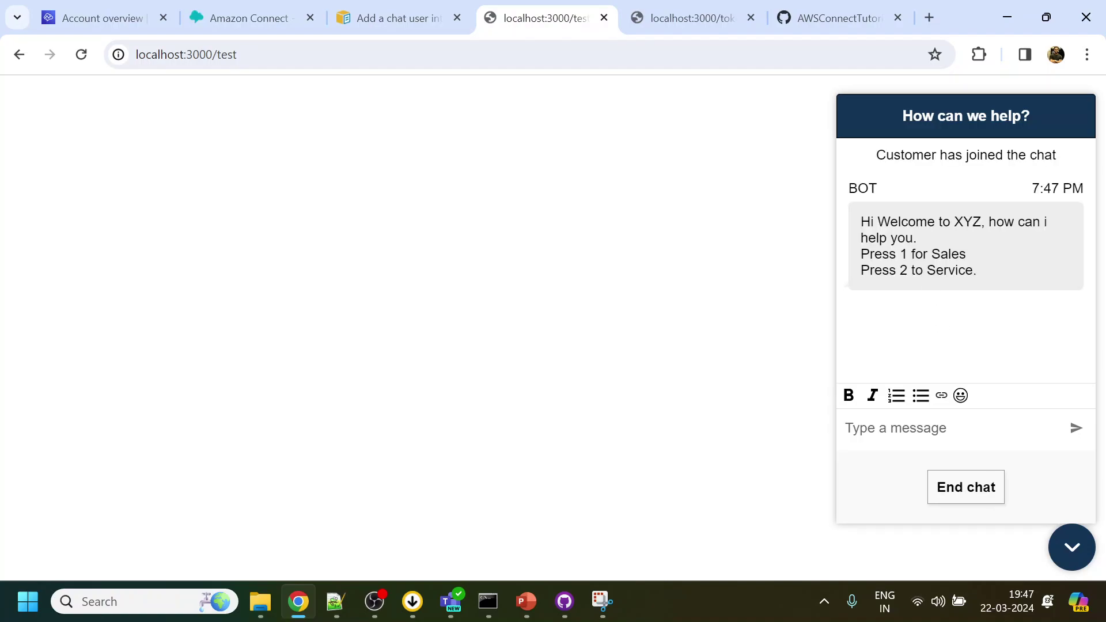
{"action": "left_click_drag", "start_coordinate": [860, 222], "coordinate": [1010, 299]}
{"action": "left_click", "coordinate": [980, 432]}
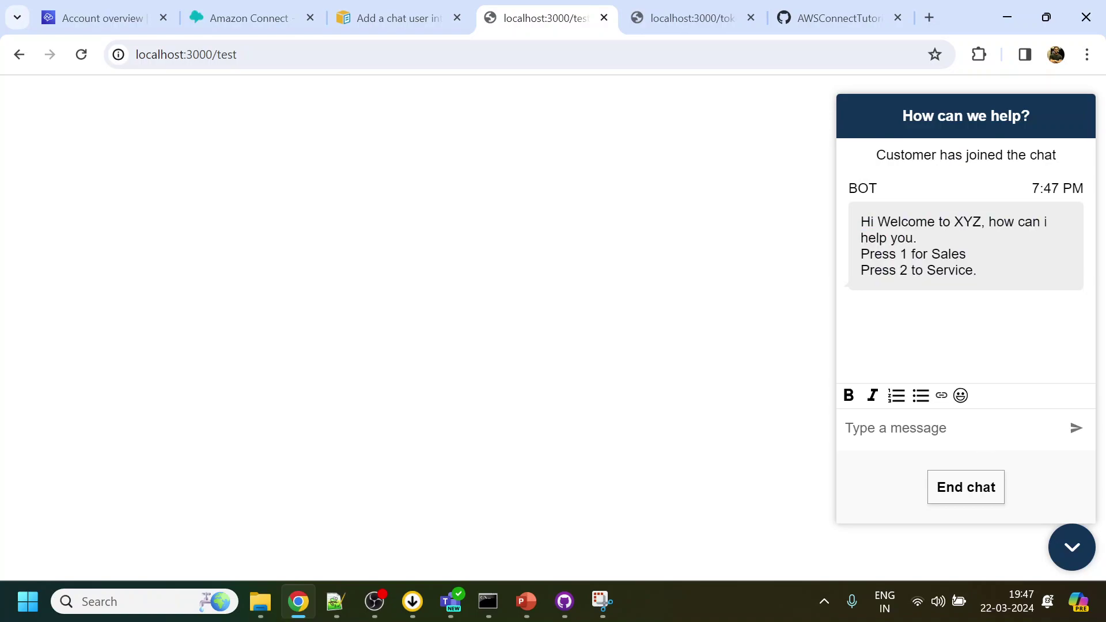
{"action": "type", "text": "1"}
{"action": "key", "text": "Return"}
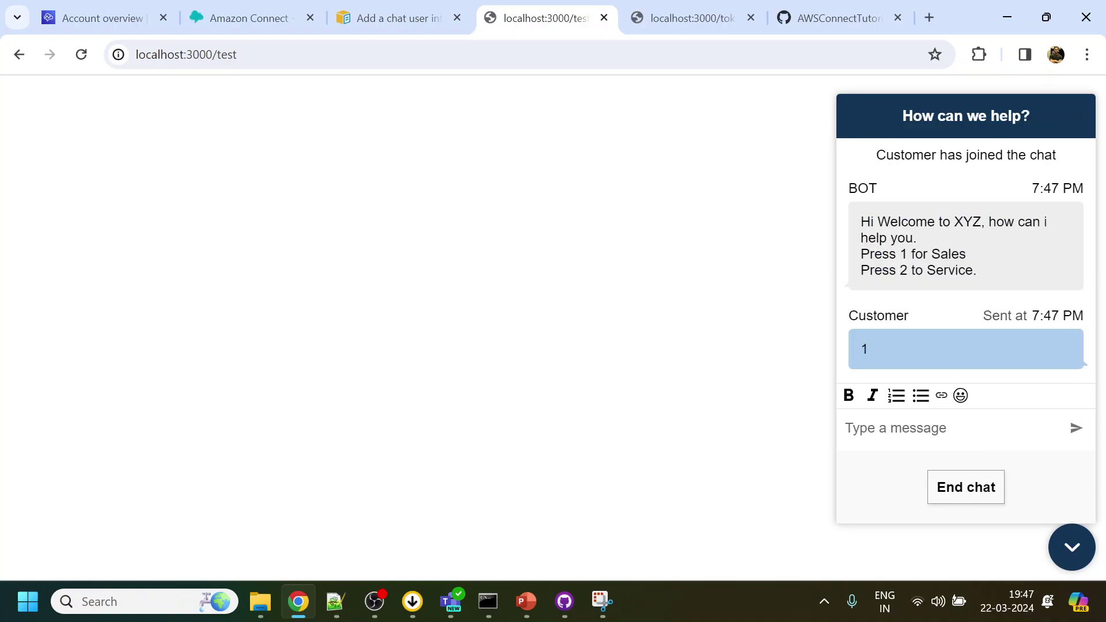